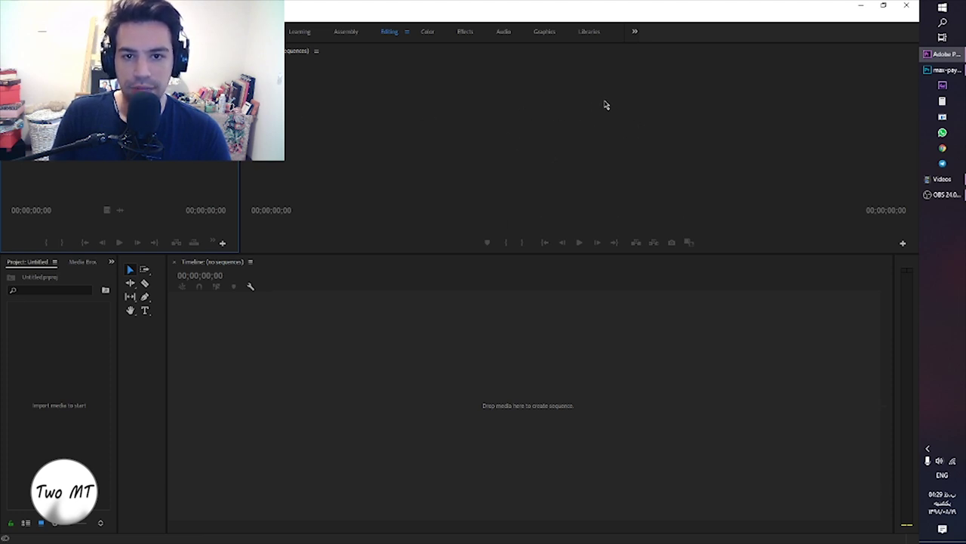
Import the video file beginning with 68898332 from the Desktop and remove it from the project
double_click(65, 384)
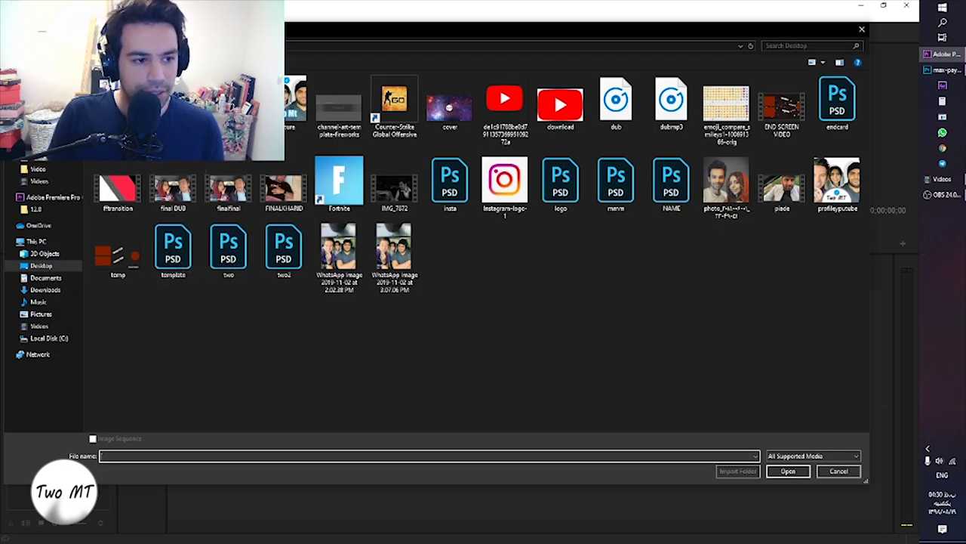
key("ctrl+v")
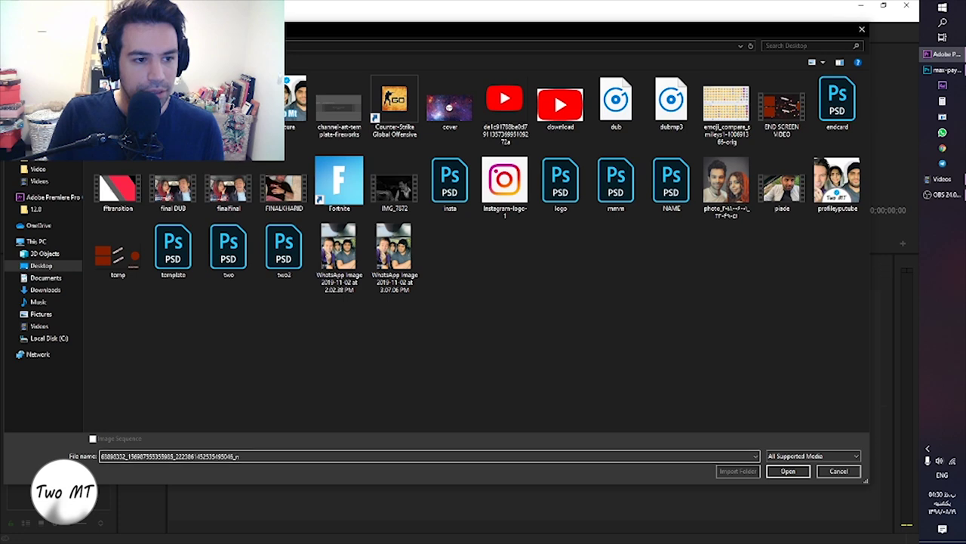
left_click(789, 471)
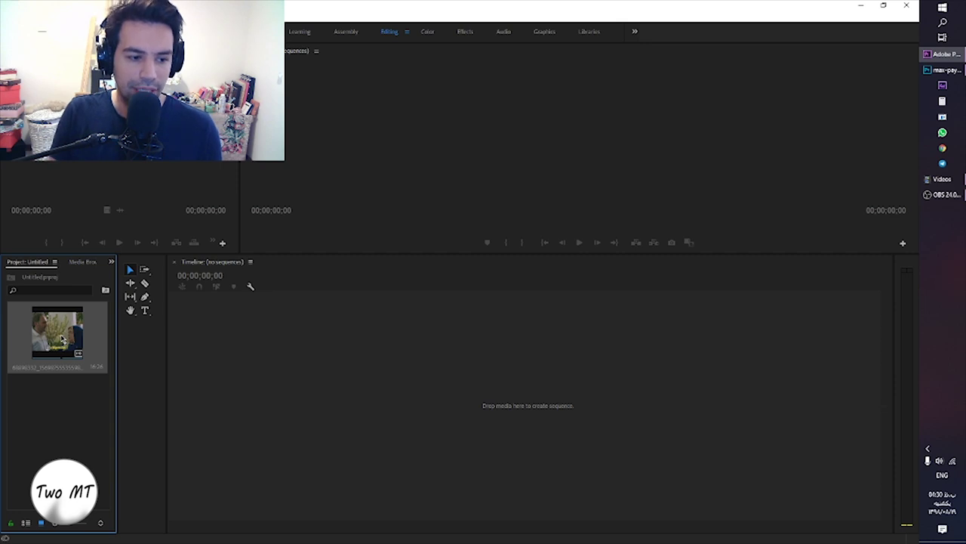
key("Delete")
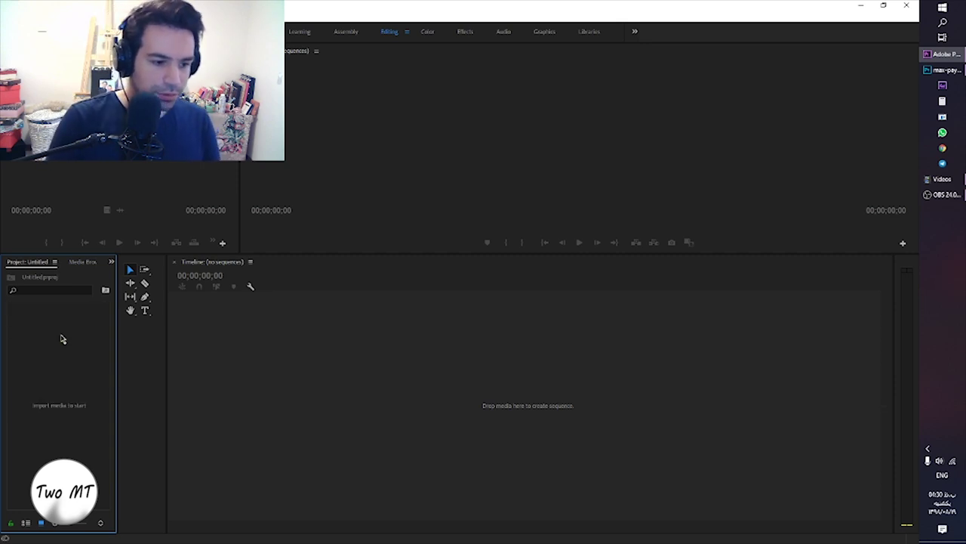
double_click(50, 360)
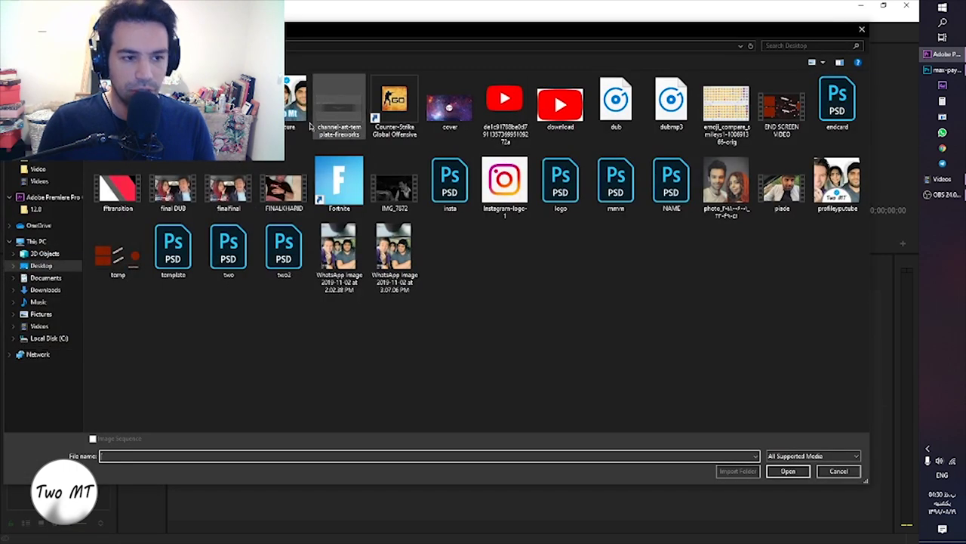
left_click(822, 472)
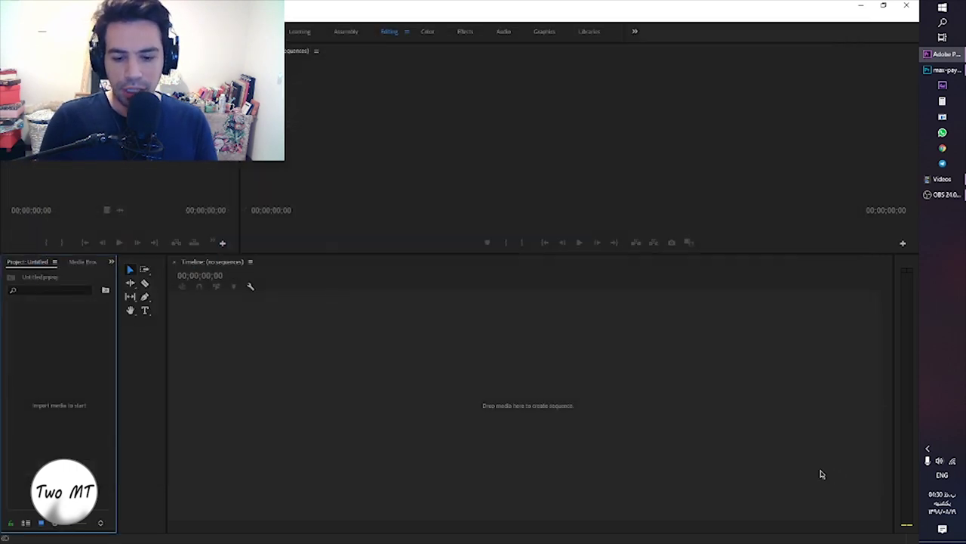
double_click(39, 375)
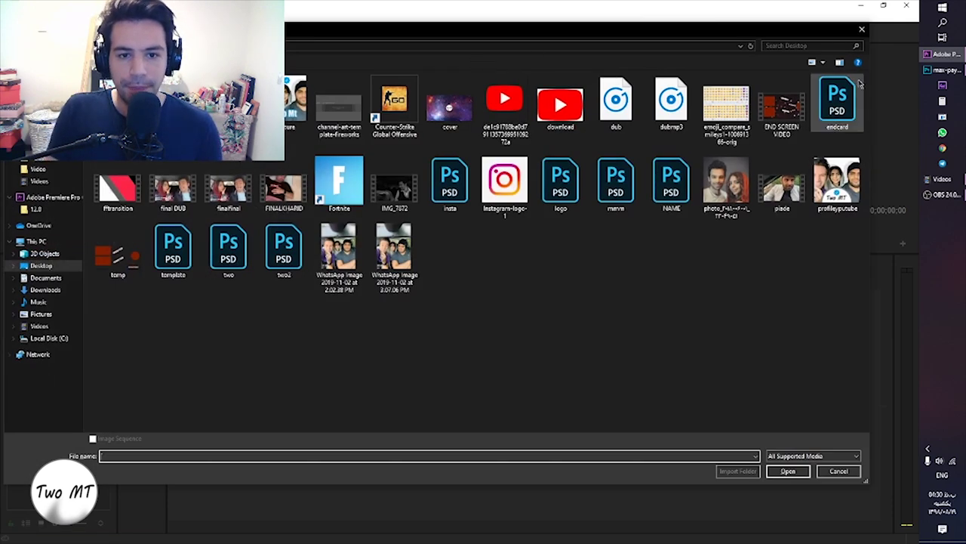
left_click(861, 29)
Import the two video files beginning with 68898332 and 68876706 from the Desktop into the project
key("alt+f")
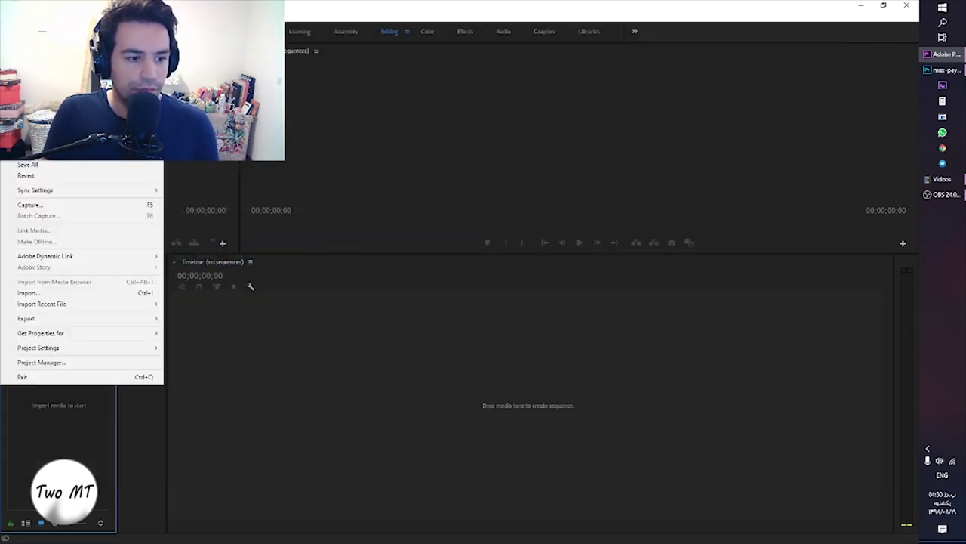
left_click(55, 293)
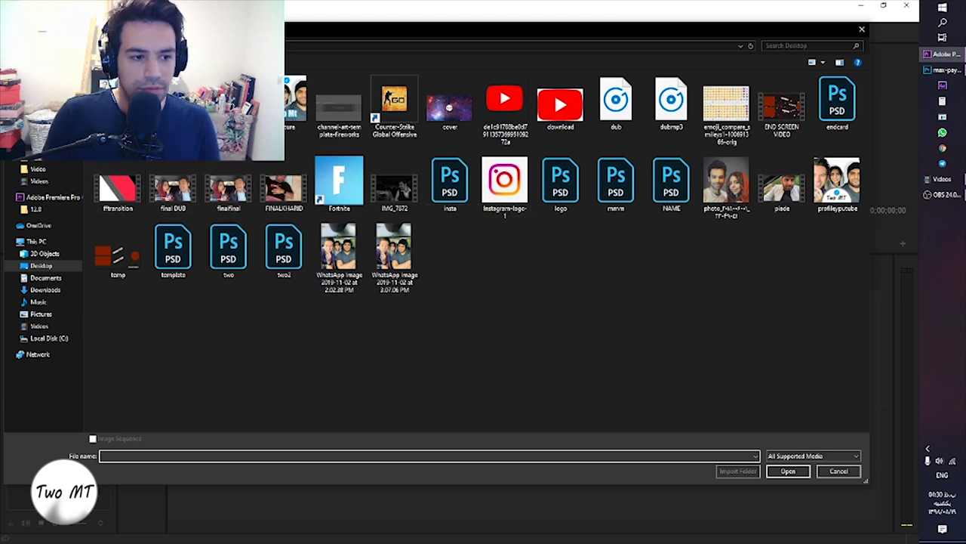
left_click(173, 113)
left_click(228, 114, "ctrl")
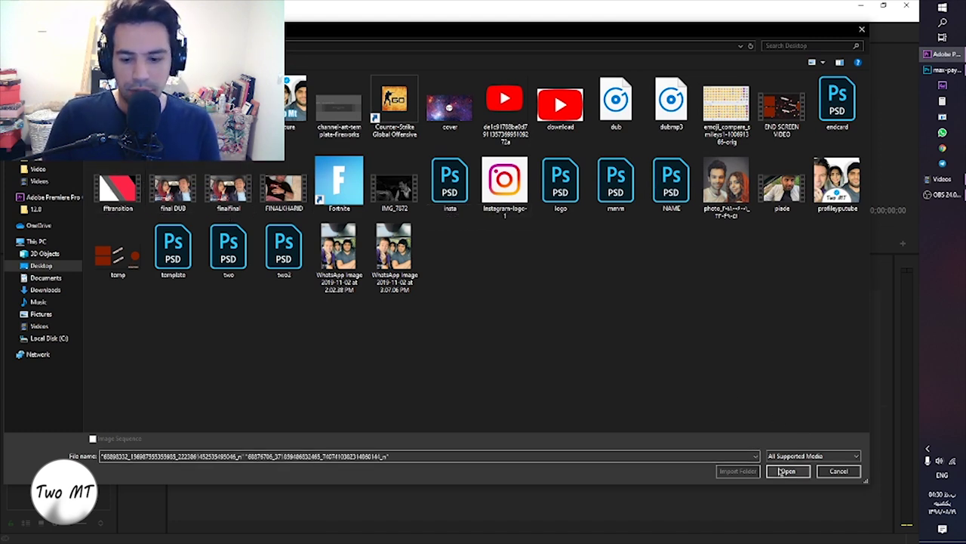
left_click(228, 113)
left_click(173, 114, "ctrl")
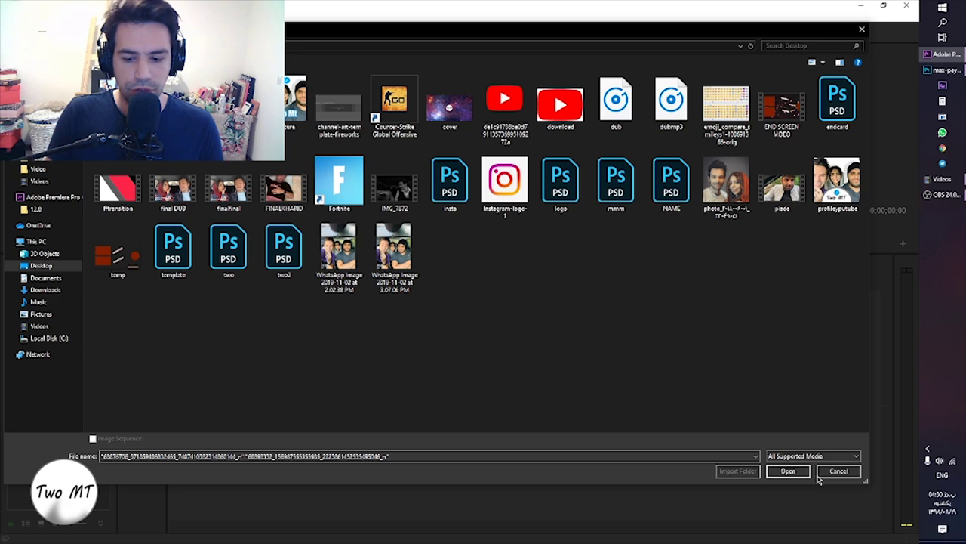
left_click(788, 472)
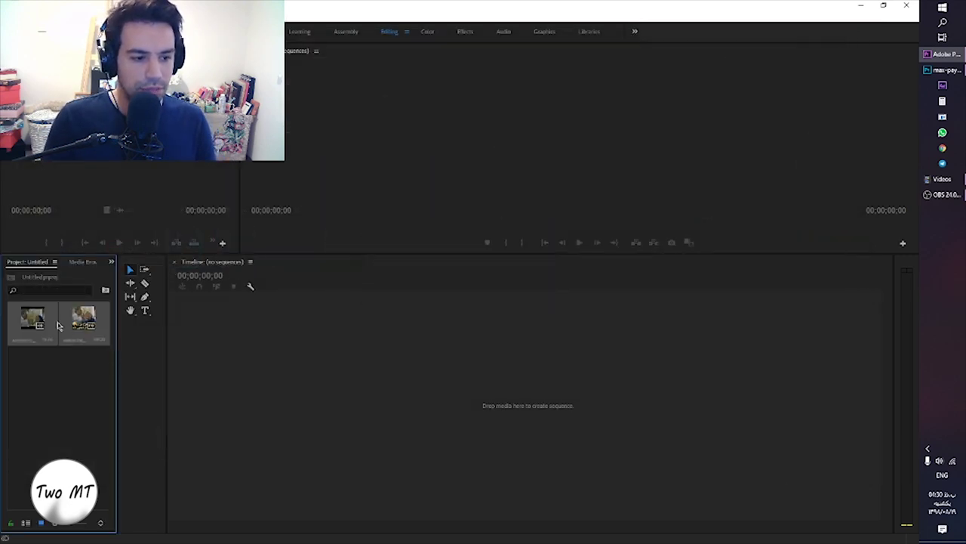
Open each of the two imported clips in the Source Monitor and play them
double_click(83, 317)
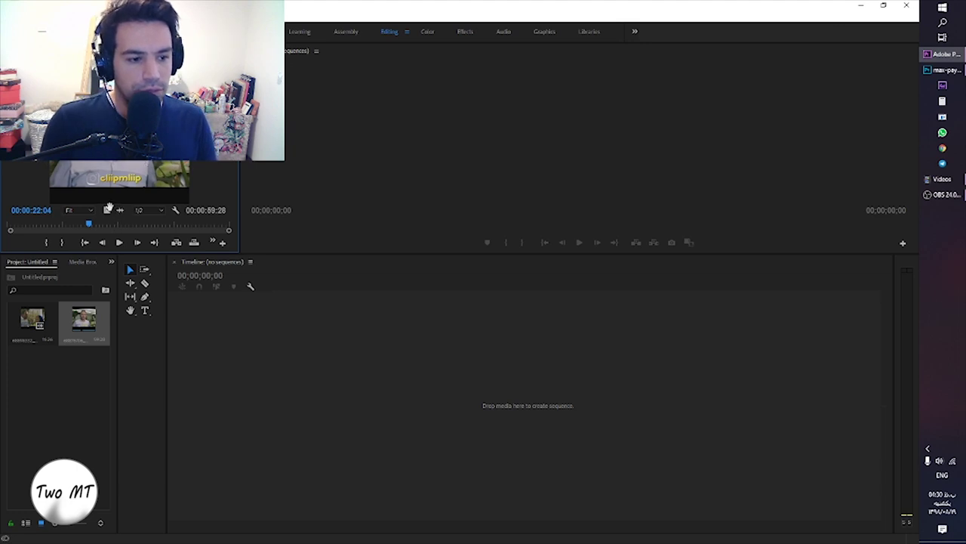
left_click(119, 243)
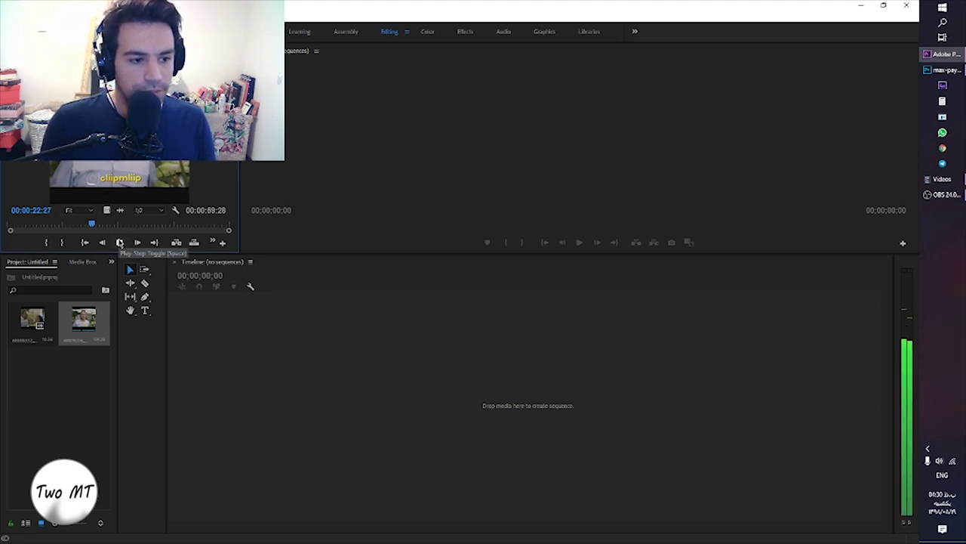
left_click(119, 243)
double_click(33, 317)
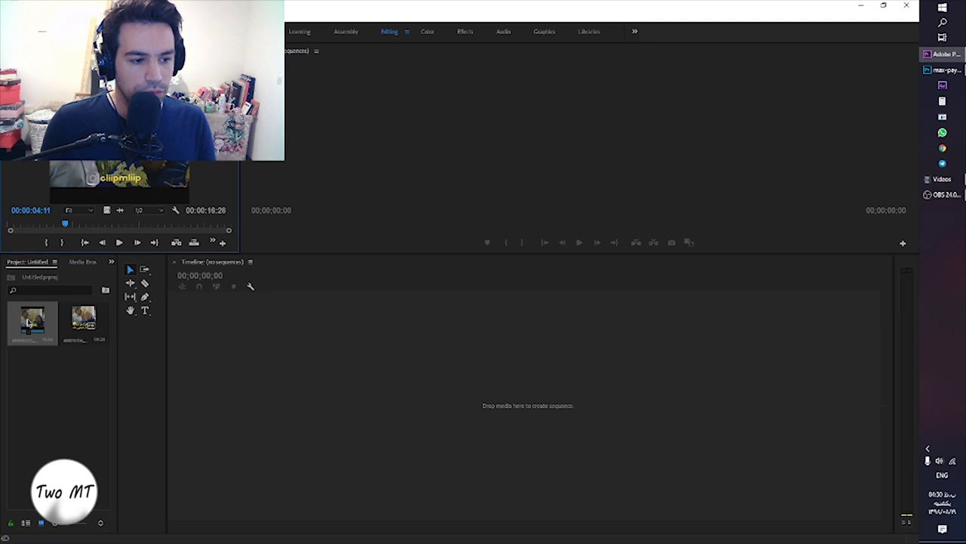
left_click(118, 242)
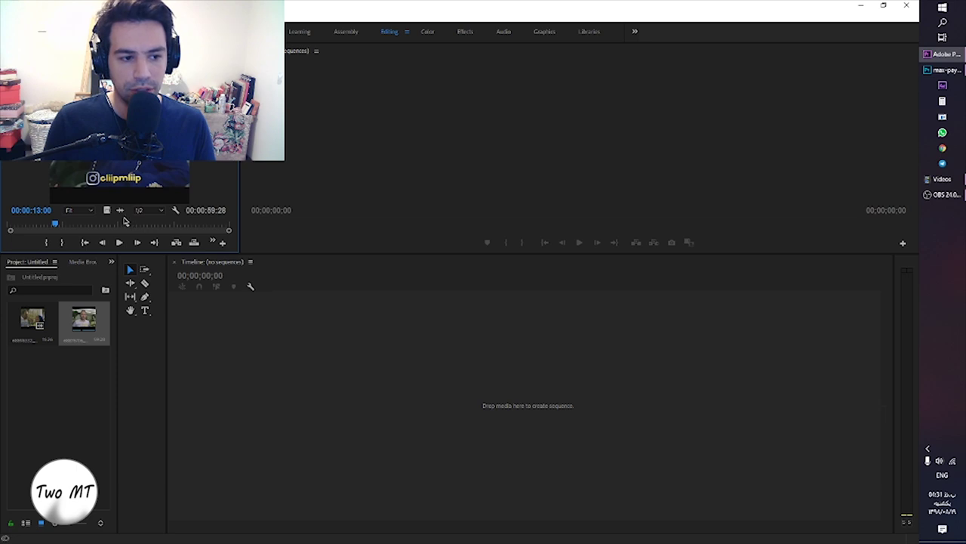
Create a sequence from only the audio of the 68876706 clip, and delete that audio clip from the timeline
left_click_drag(139, 224, 324, 388)
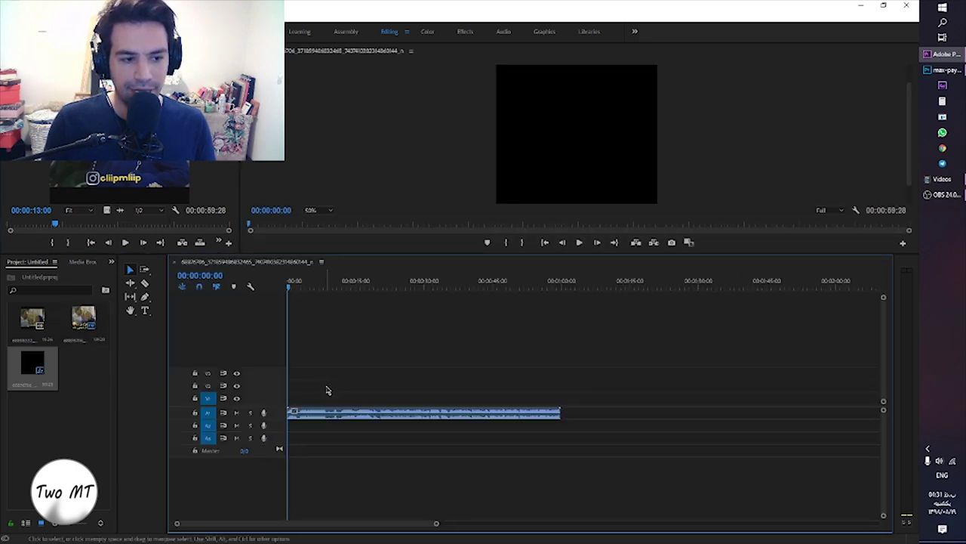
left_click(351, 412)
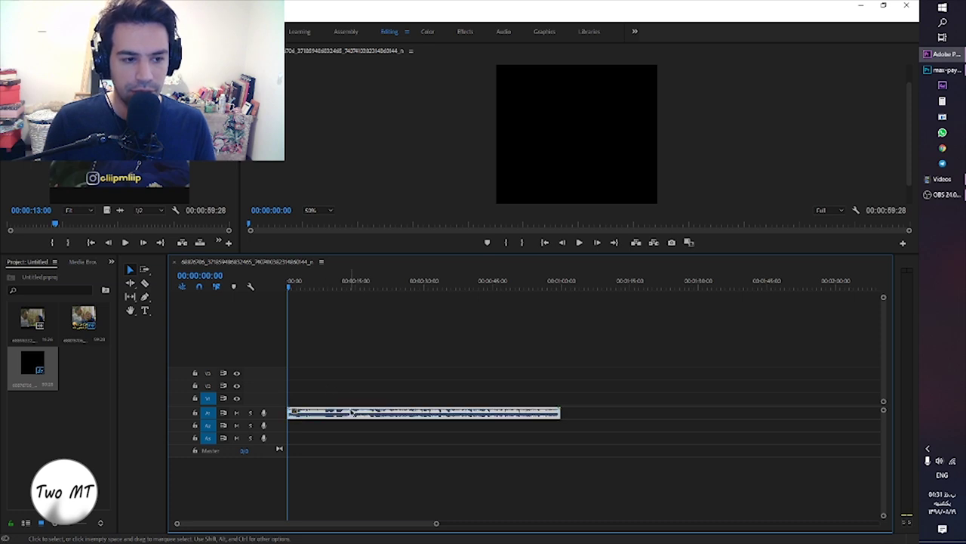
key("Delete")
Try adding only the video of the source clip to track V1, undoing each placement
left_click_drag(107, 211, 321, 398)
key("ctrl+z")
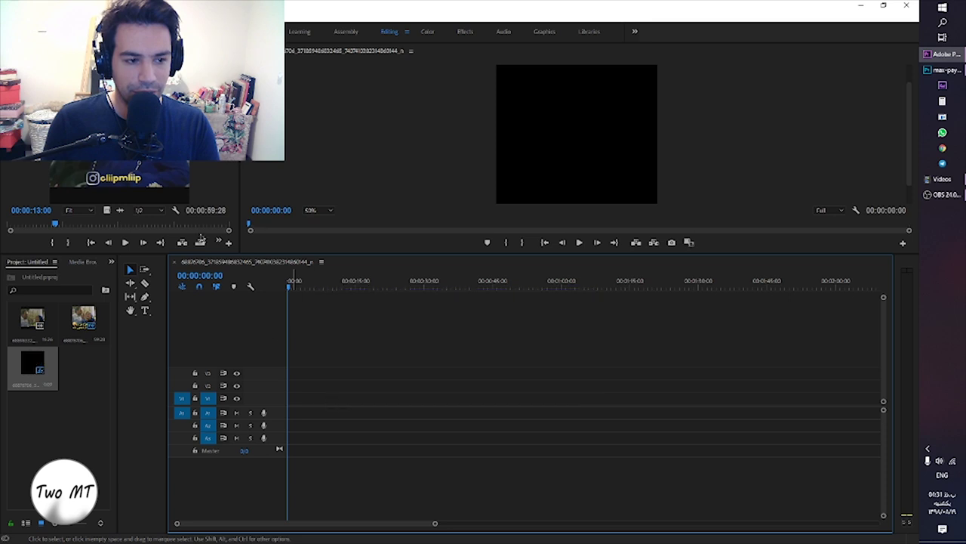
left_click_drag(117, 128, 381, 398)
key("ctrl+z")
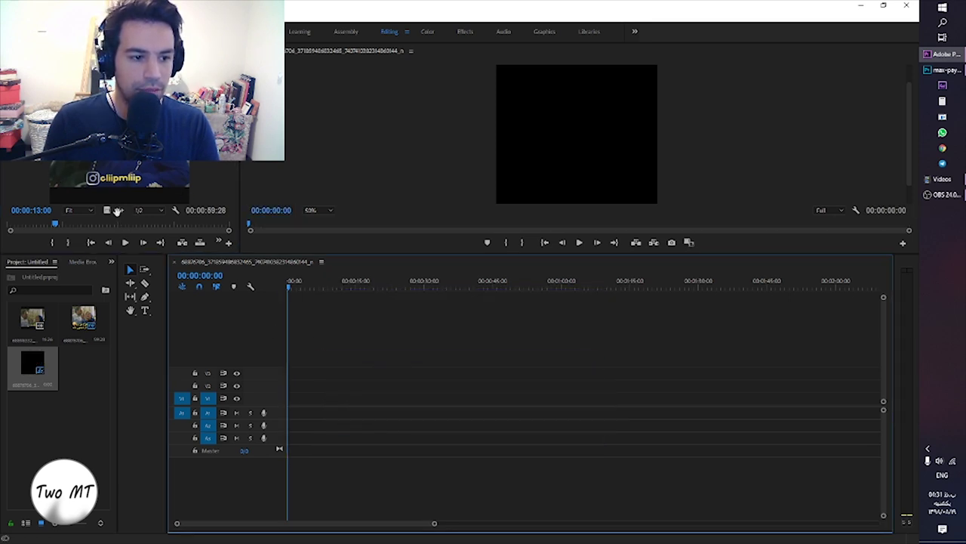
Place the source clip's audio on track A1 starting at about 15 seconds and play its beginning
left_click_drag(326, 406, 361, 412)
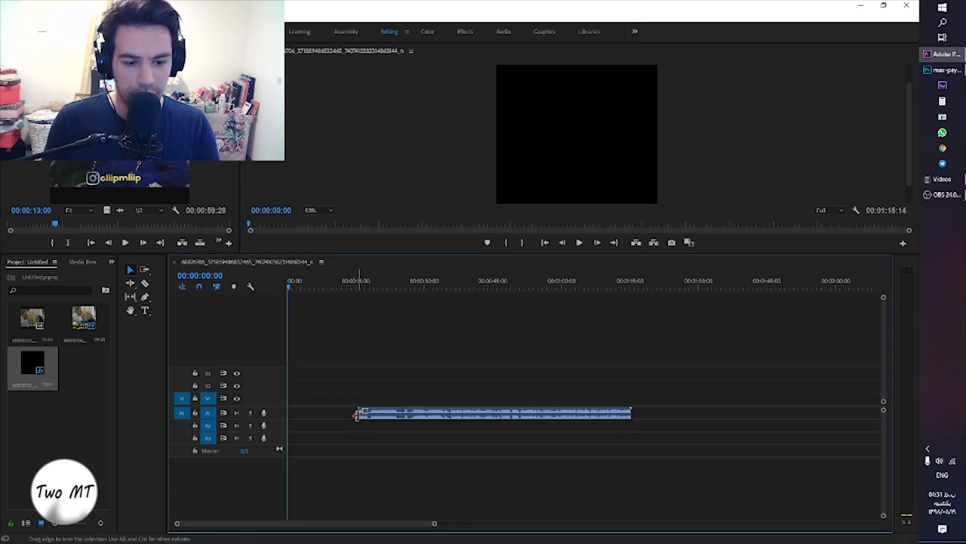
left_click(363, 289)
key("space")
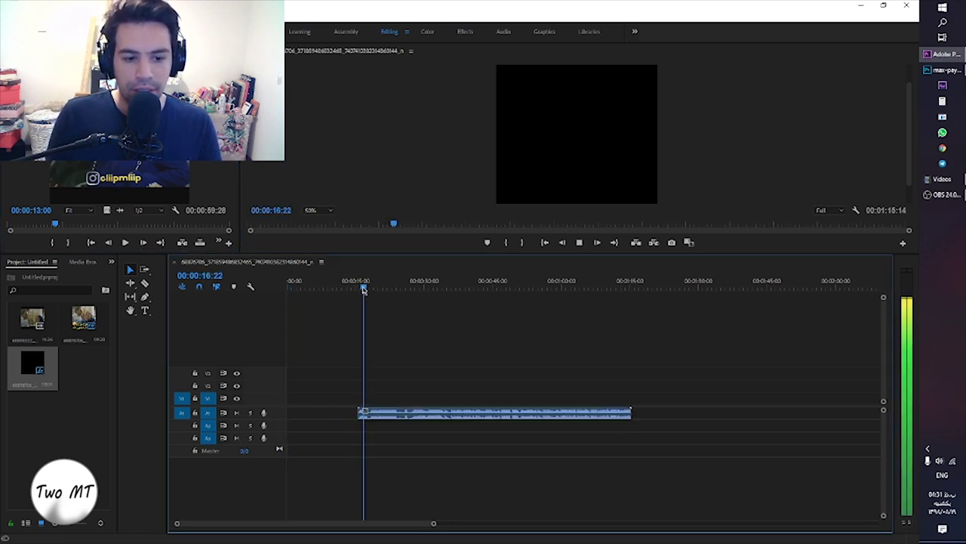
key("space")
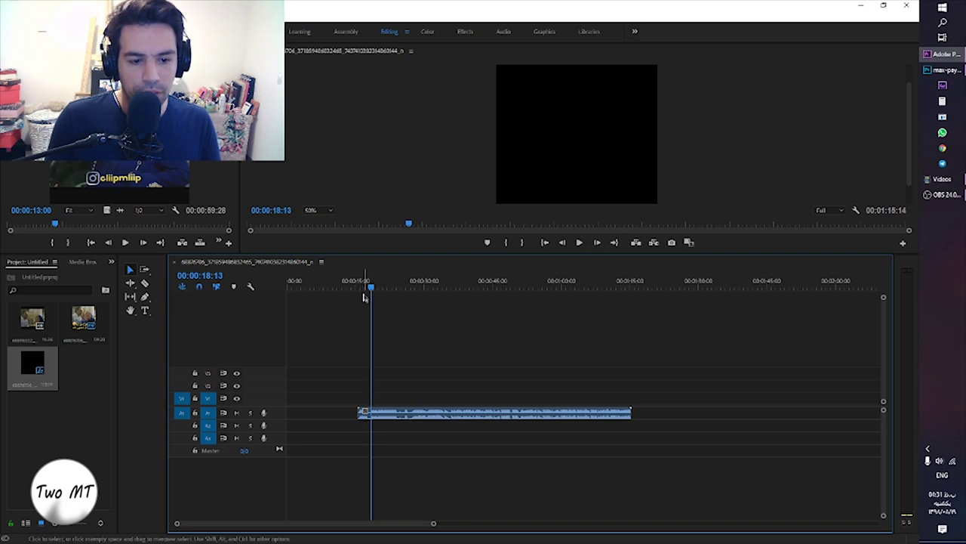
left_click_drag(371, 290, 353, 289)
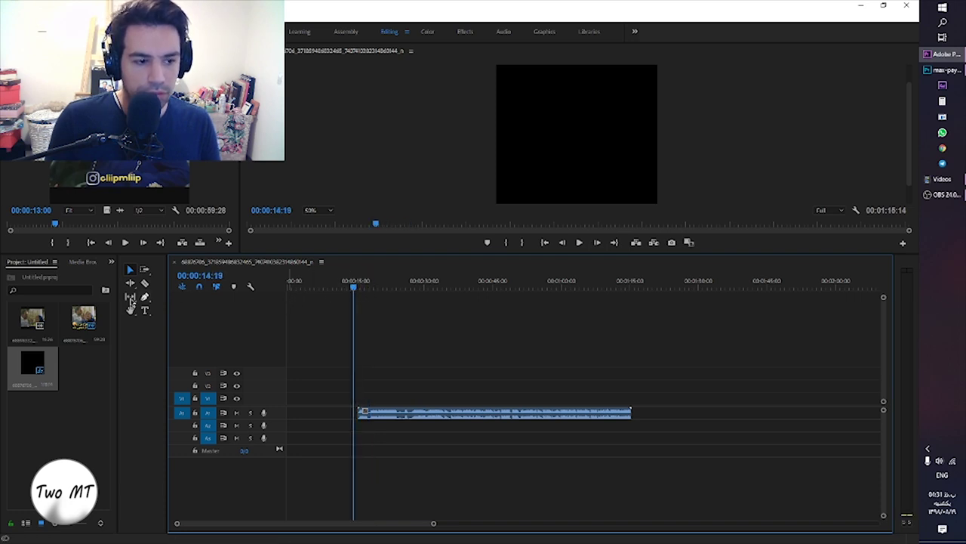
key("space")
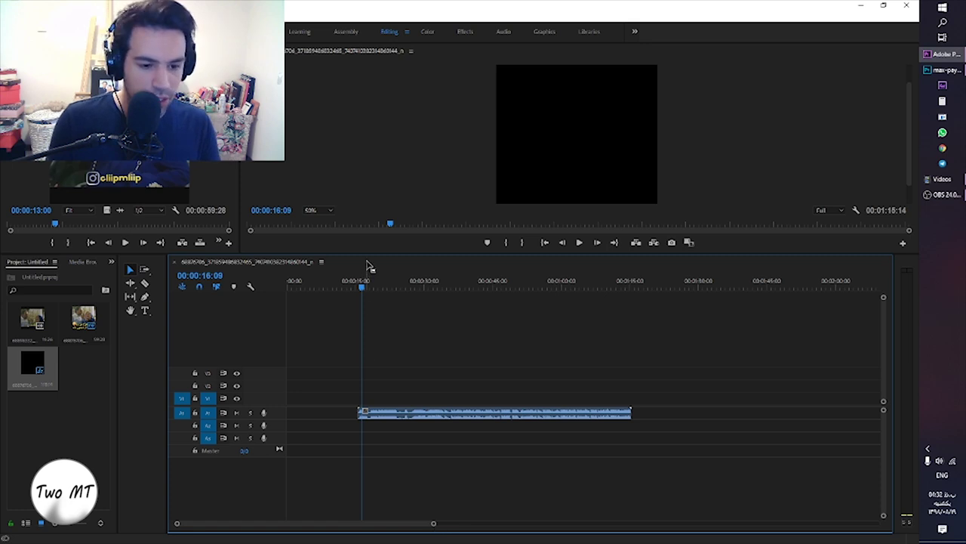
Expand track A1 to show the waveform and split the audio clip at 00:00:24:25 and about 00:00:27:01
left_click_drag(363, 288, 403, 293)
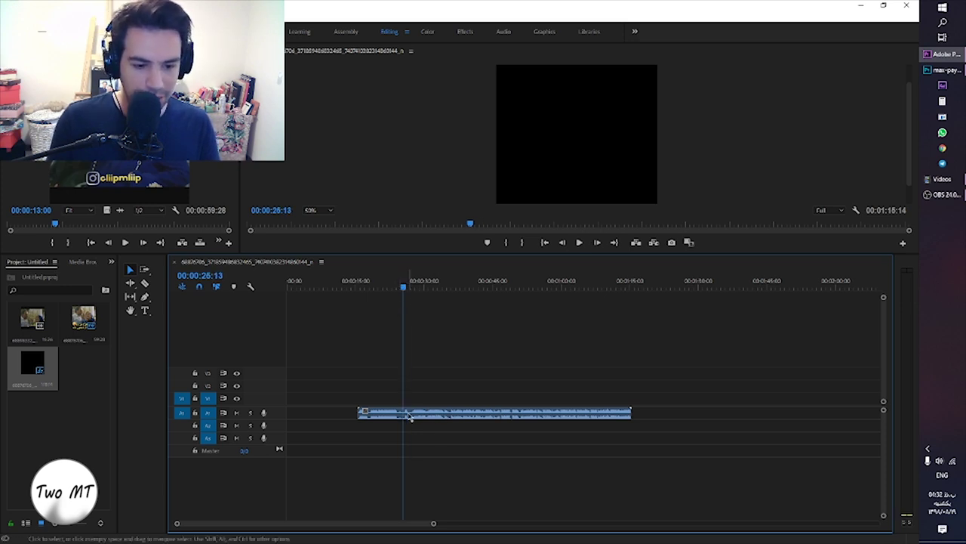
double_click(280, 416)
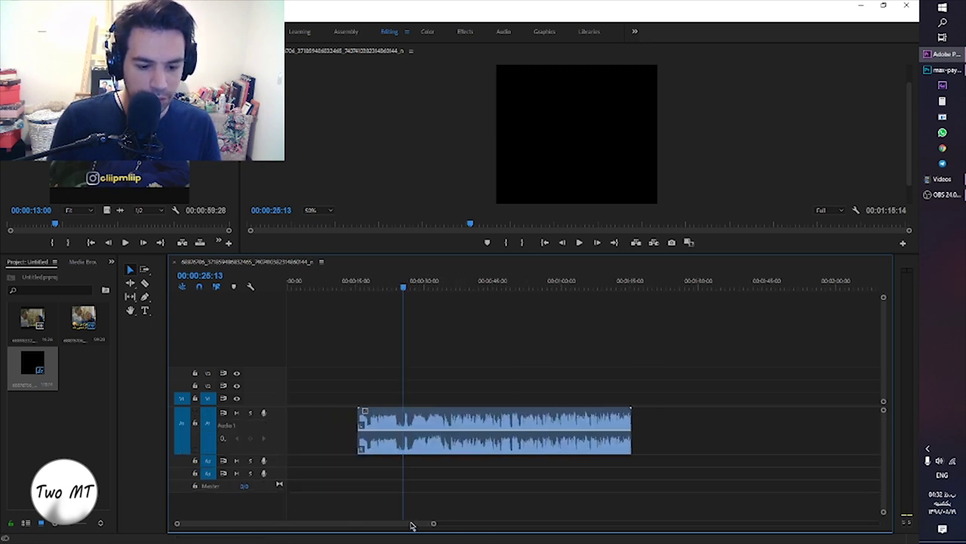
left_click_drag(434, 524, 348, 523)
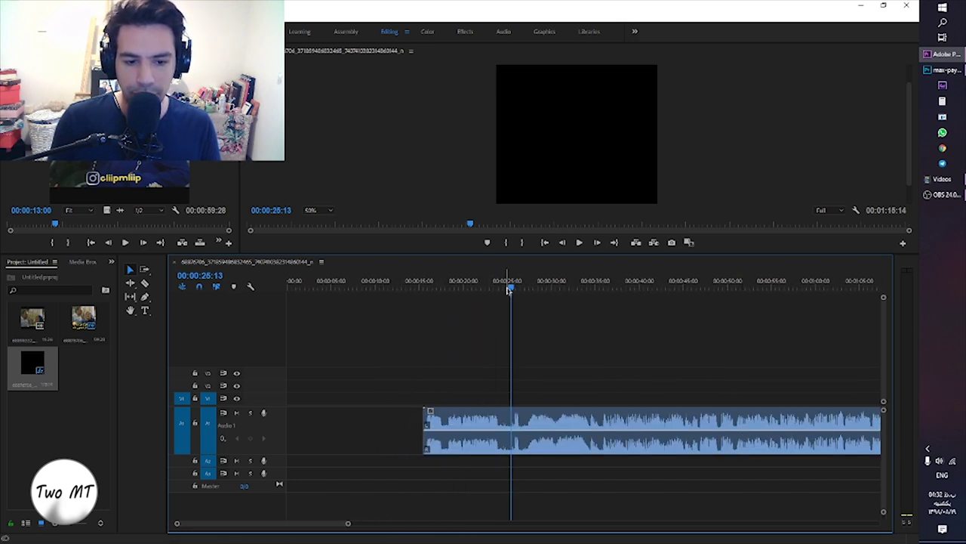
left_click_drag(512, 292, 506, 291)
key("c")
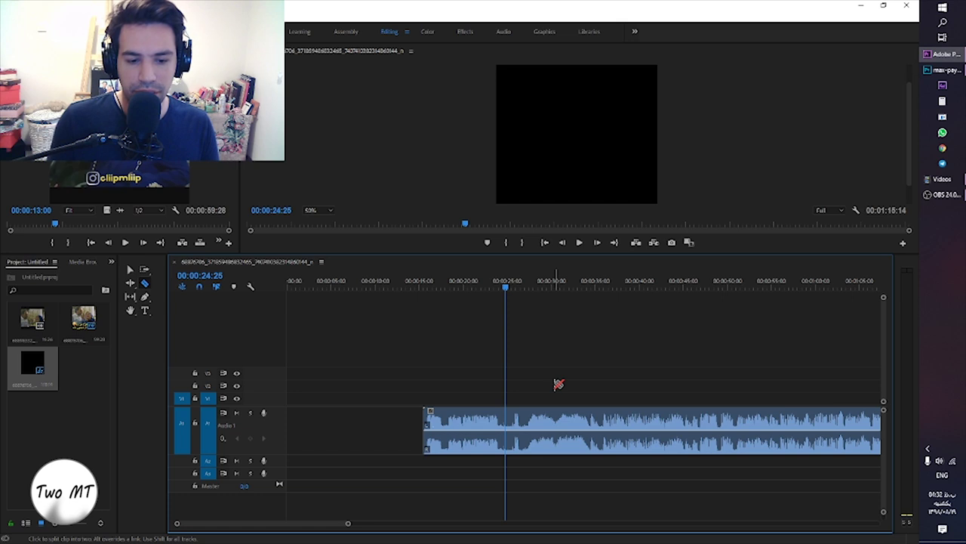
left_click(508, 412)
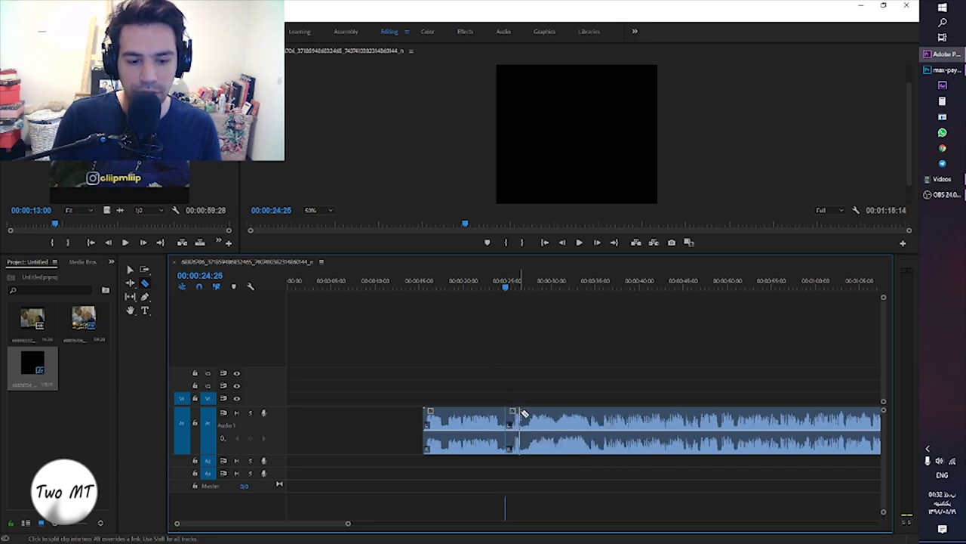
left_click(527, 414)
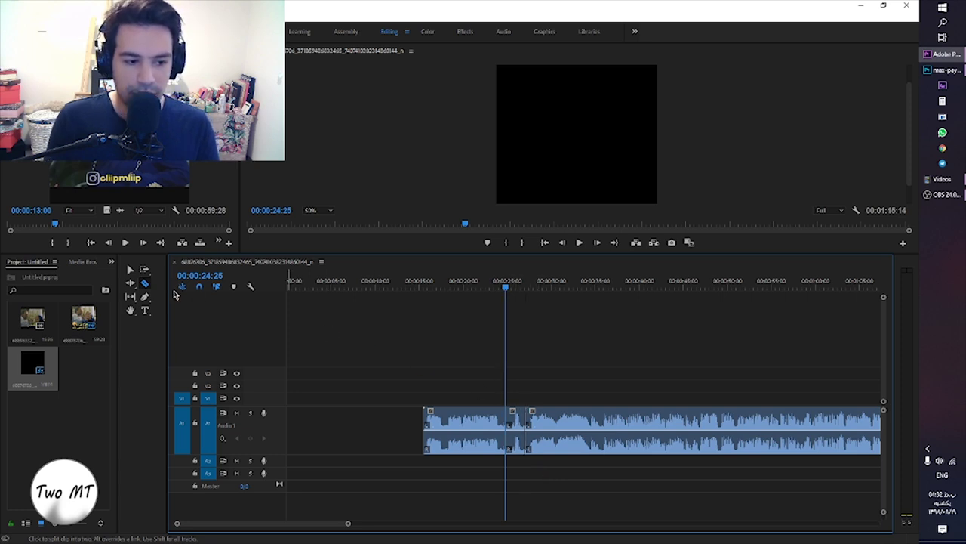
Delete the short audio segment between the two cuts on track A1 and close the gap it leaves
left_click(129, 270)
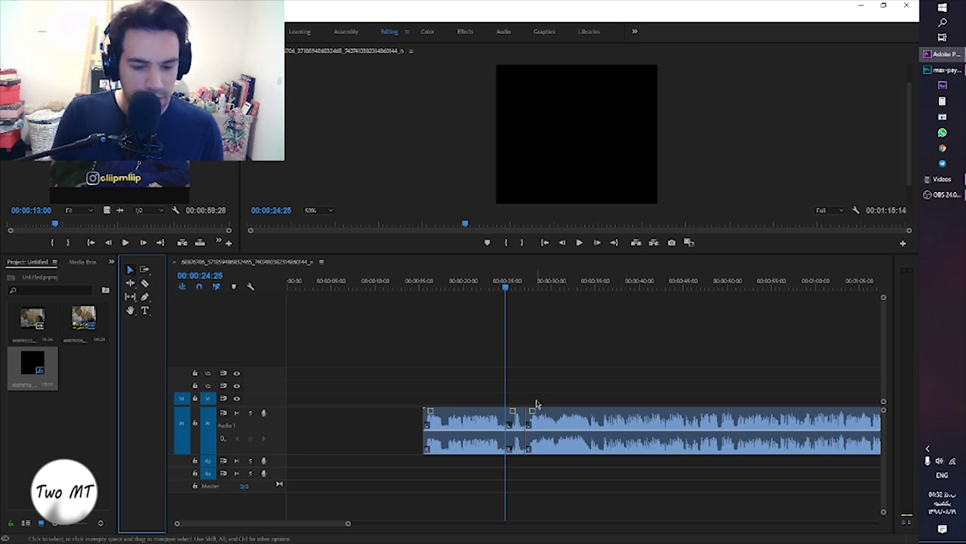
left_click(519, 426)
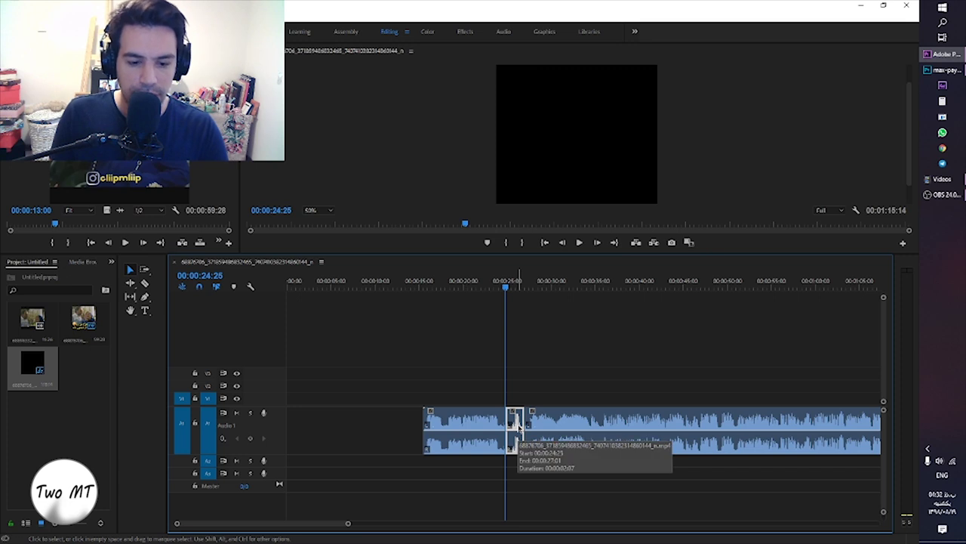
key("Delete")
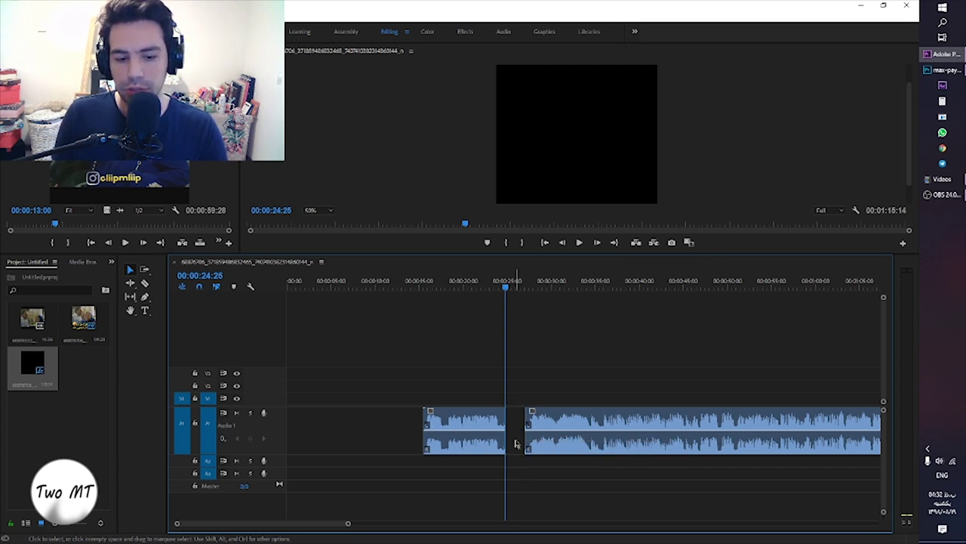
left_click(515, 434)
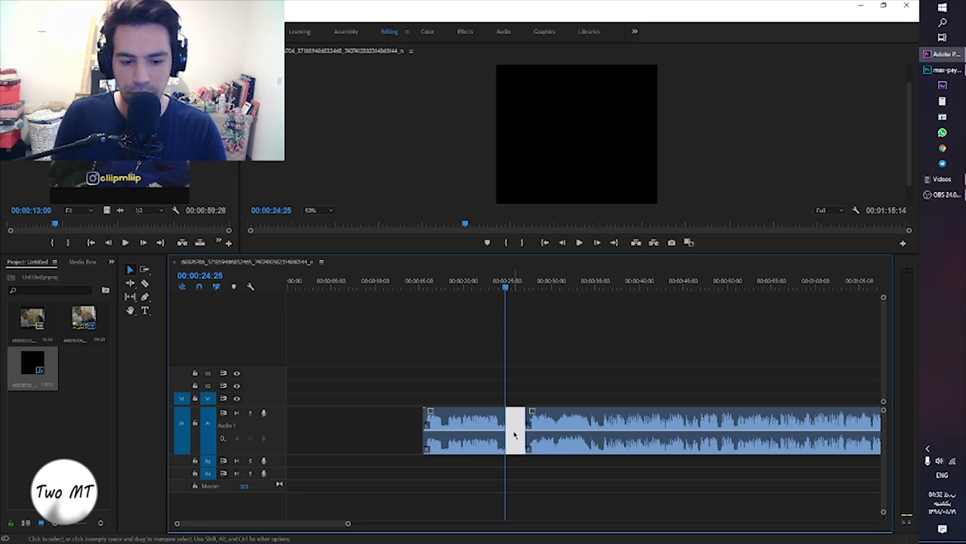
key("Delete")
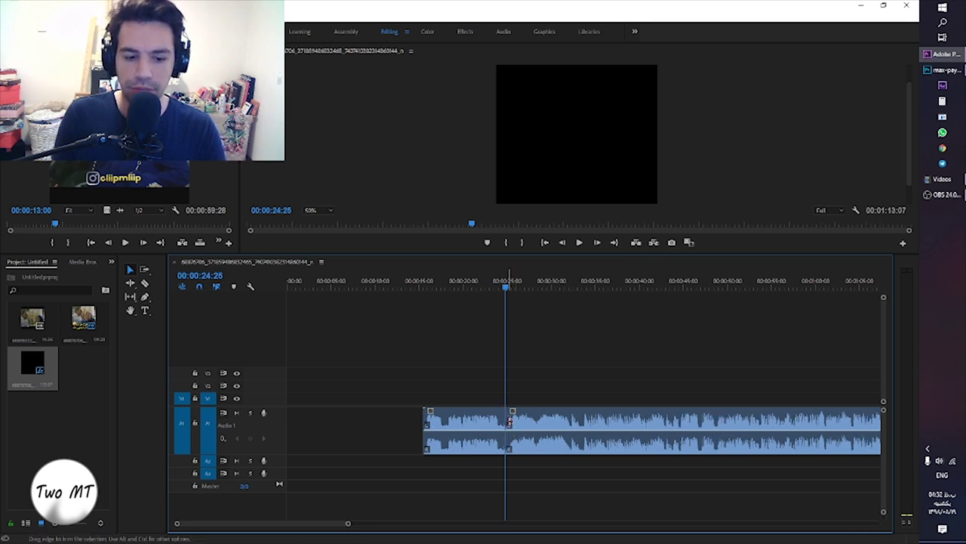
Import a music file and place it on track A1 at 00:00:23:24, directly ahead of the existing audio clips
left_click_drag(517, 424, 548, 428)
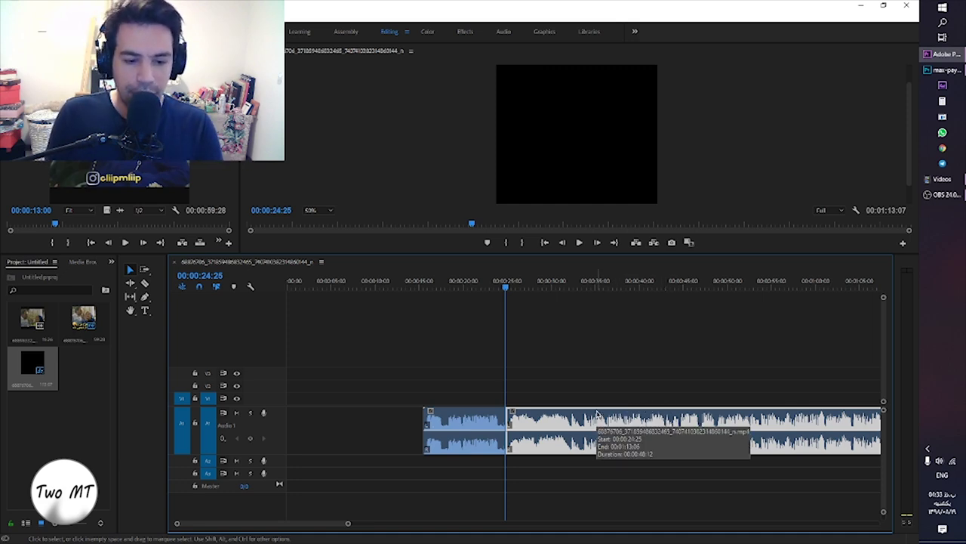
double_click(83, 398)
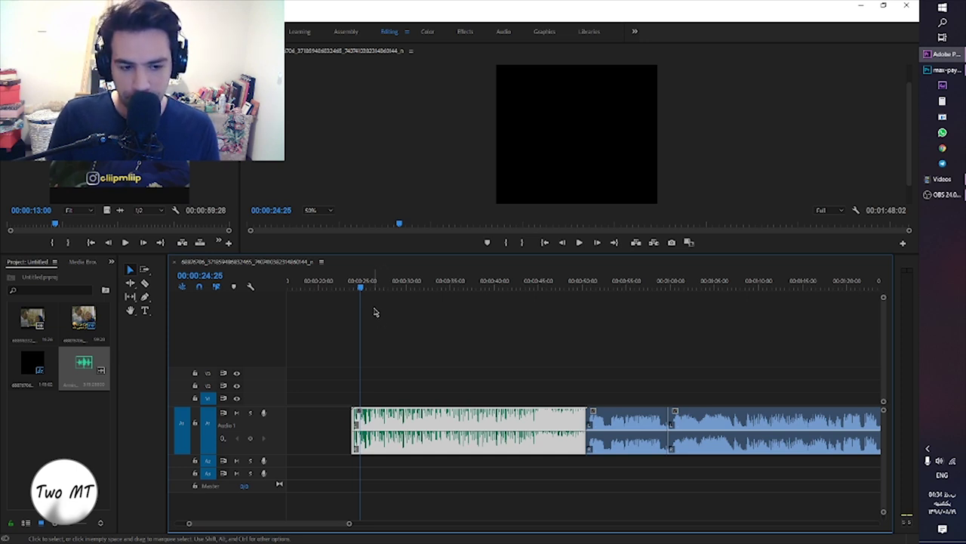
Mark the sequence's export range around the audio clips, with In at 00:00:23:24 and Out at 00:01:48:02
mouse_move(362, 292)
left_mouse_down()
mouse_move(386, 291)
mouse_move(352, 288)
left_mouse_up()
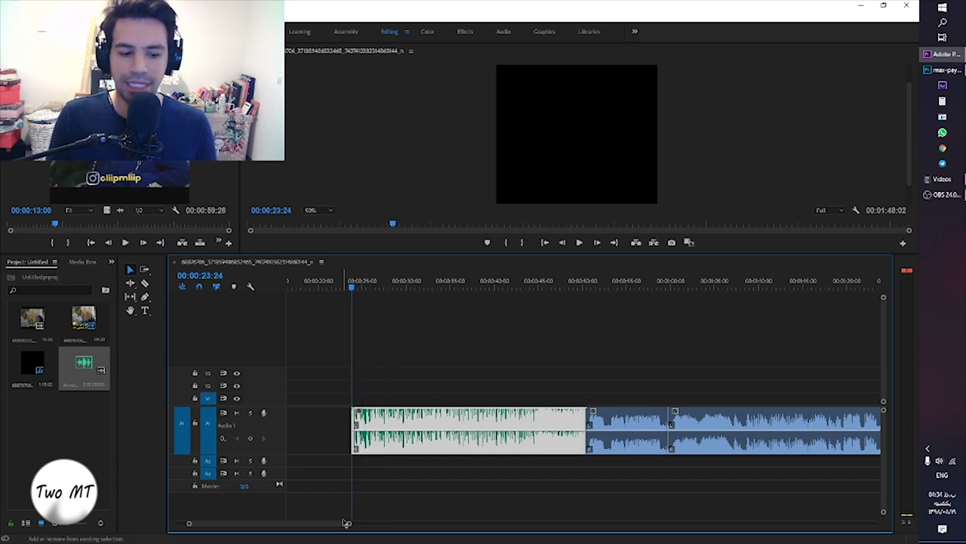
key("y")
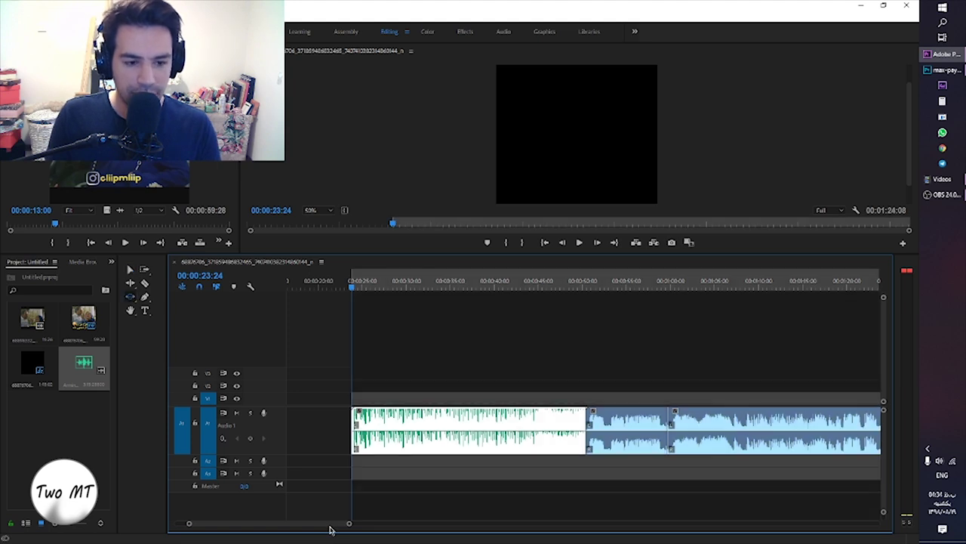
left_click_drag(327, 526, 362, 526)
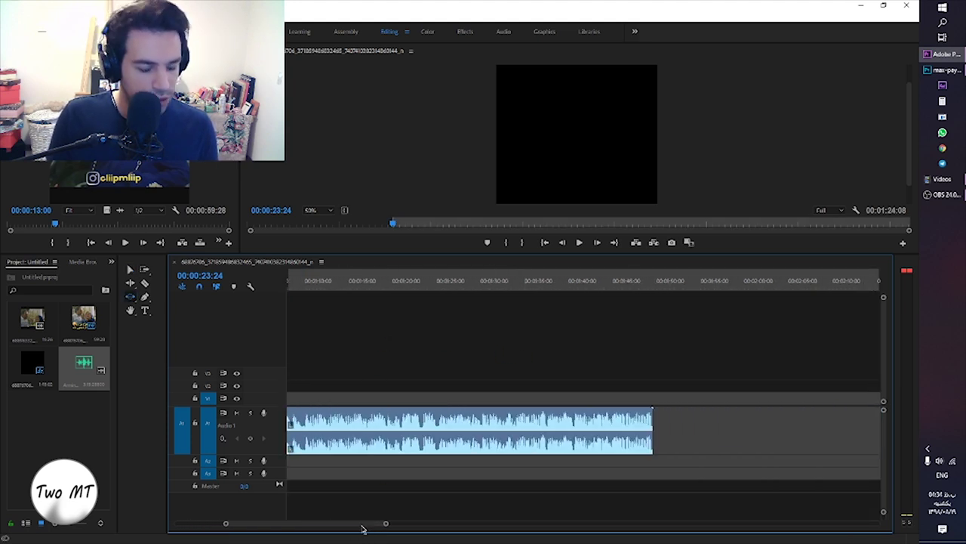
left_click_drag(356, 526, 395, 528)
left_click_drag(415, 287, 867, 359)
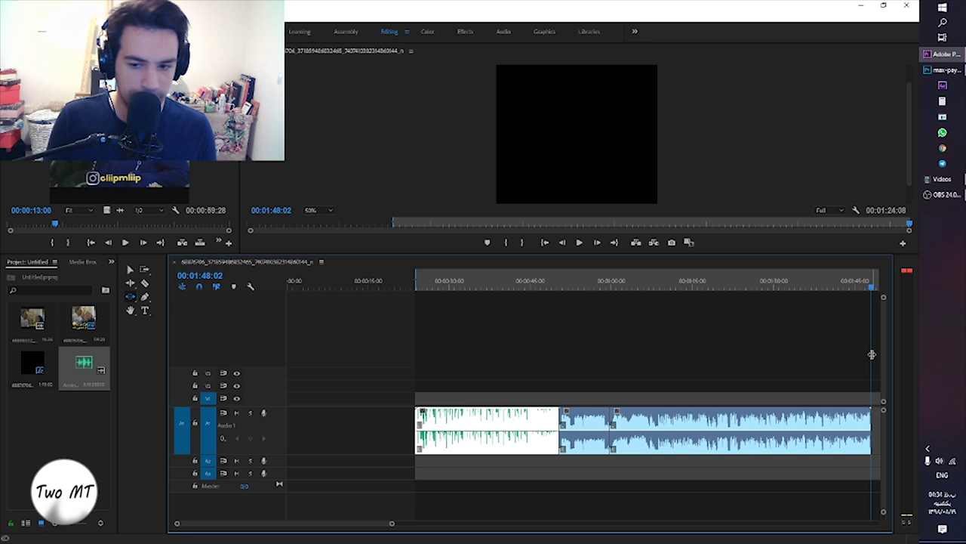
left_click_drag(872, 288, 868, 337)
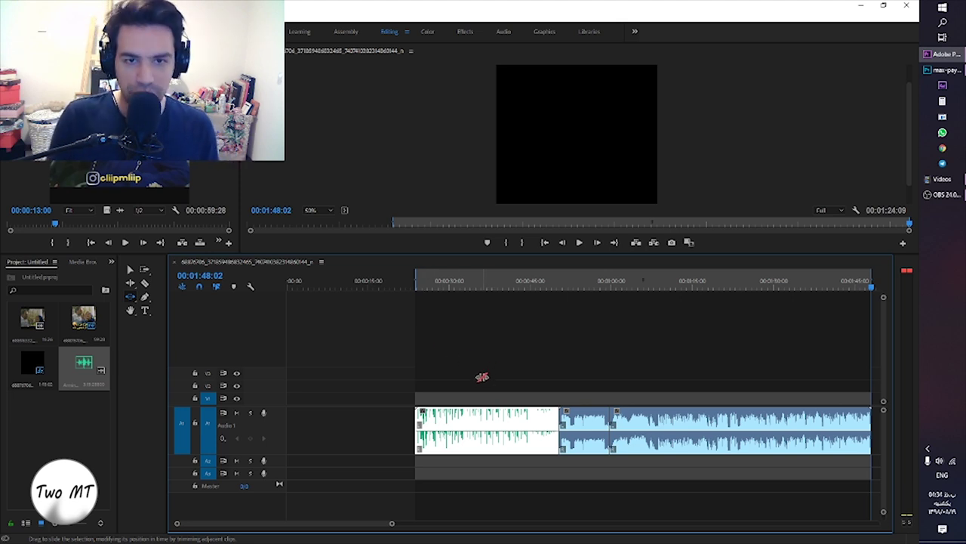
Open the export settings for the marked range and set the export format to MP3
key("ctrl+m")
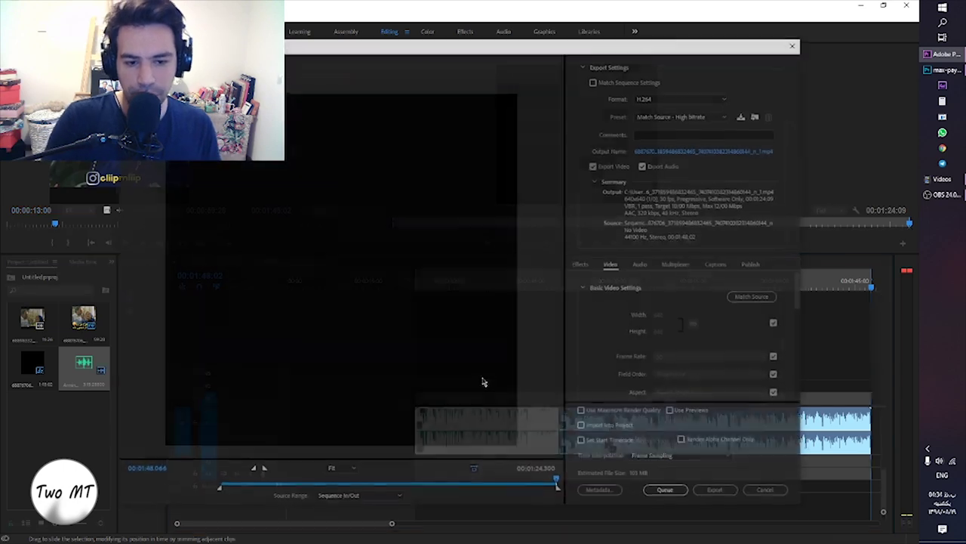
left_click(768, 492)
key("alt+f")
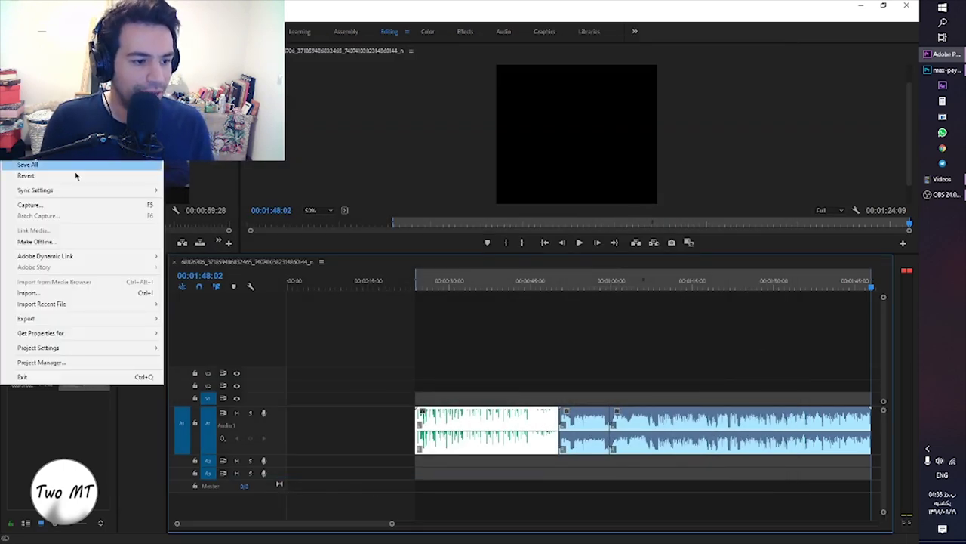
left_click(572, 353)
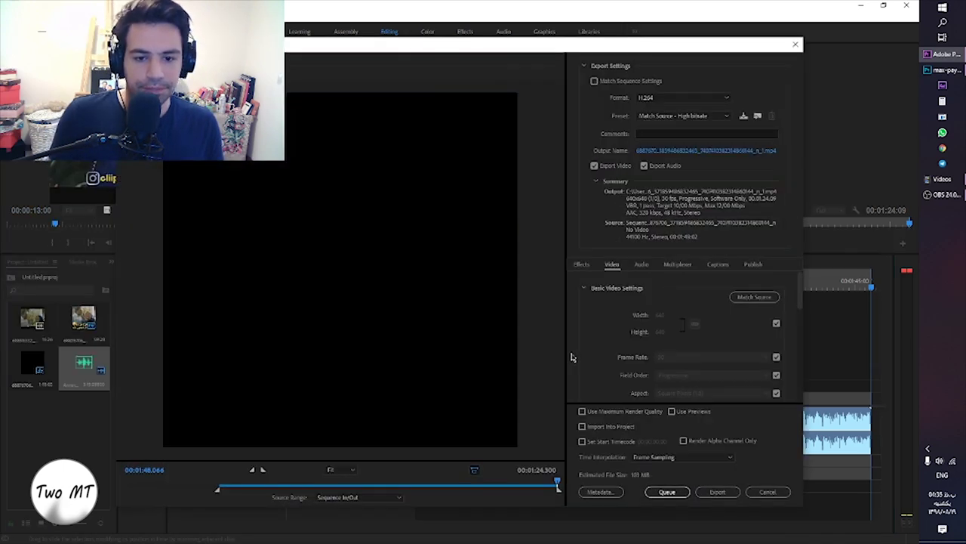
left_click(683, 97)
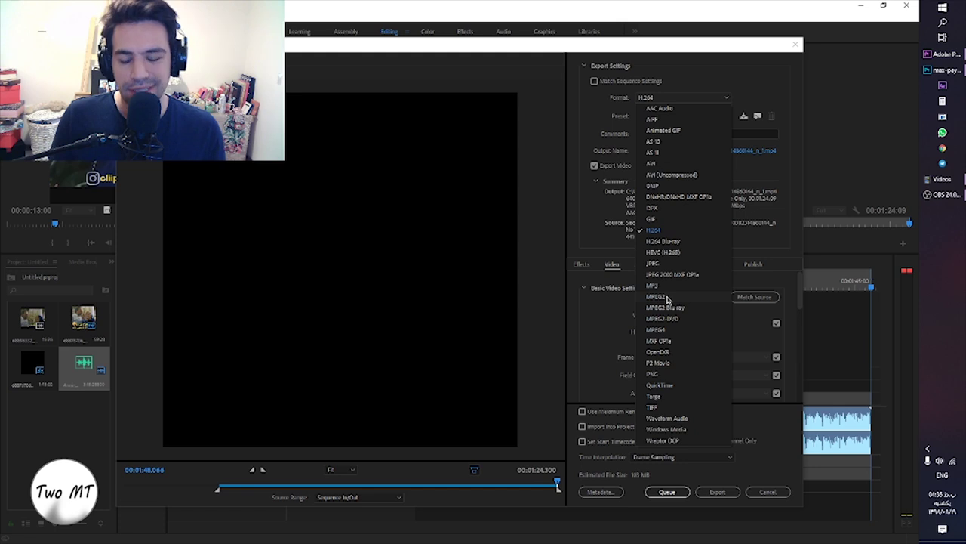
left_click(667, 287)
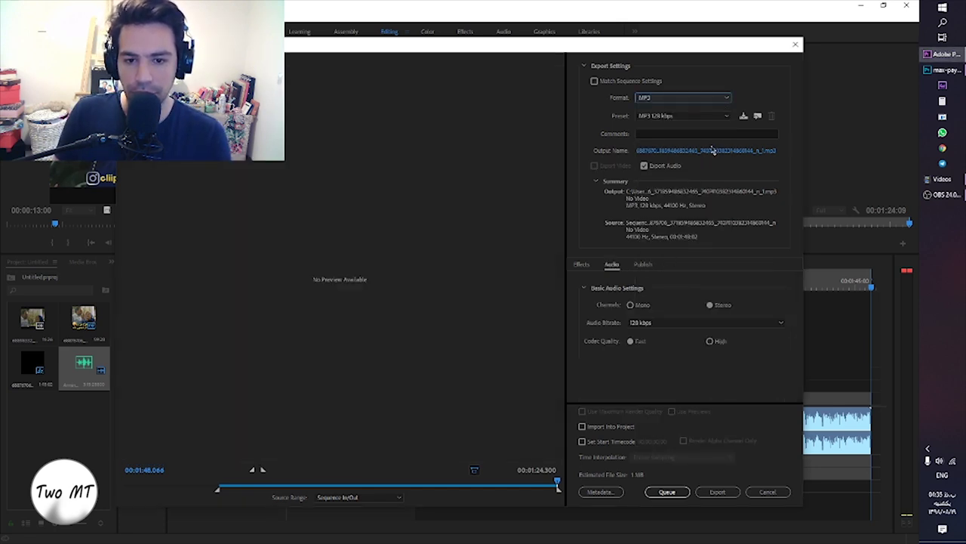
Set the output file to seda.mp3 on the Desktop and export the audio
left_click(709, 151)
type("sdda")
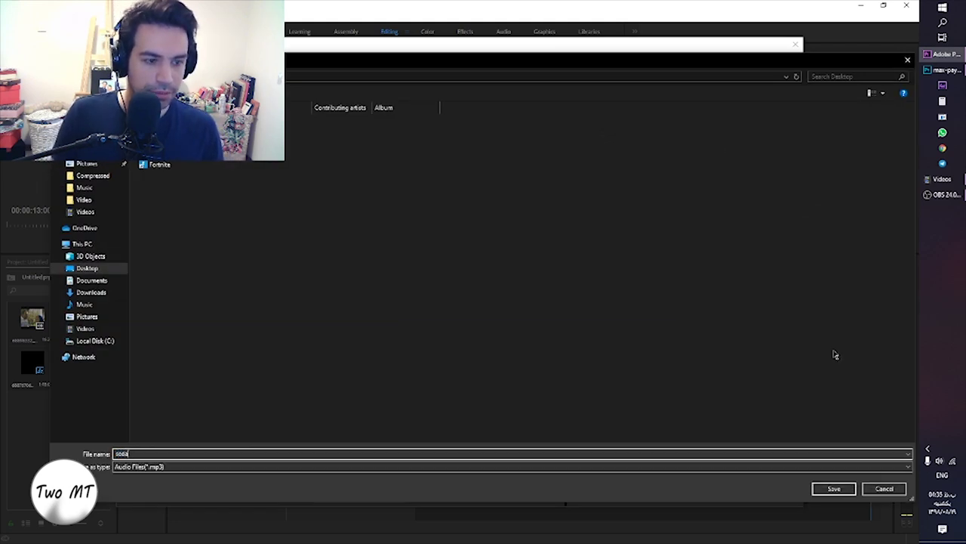
left_click(834, 488)
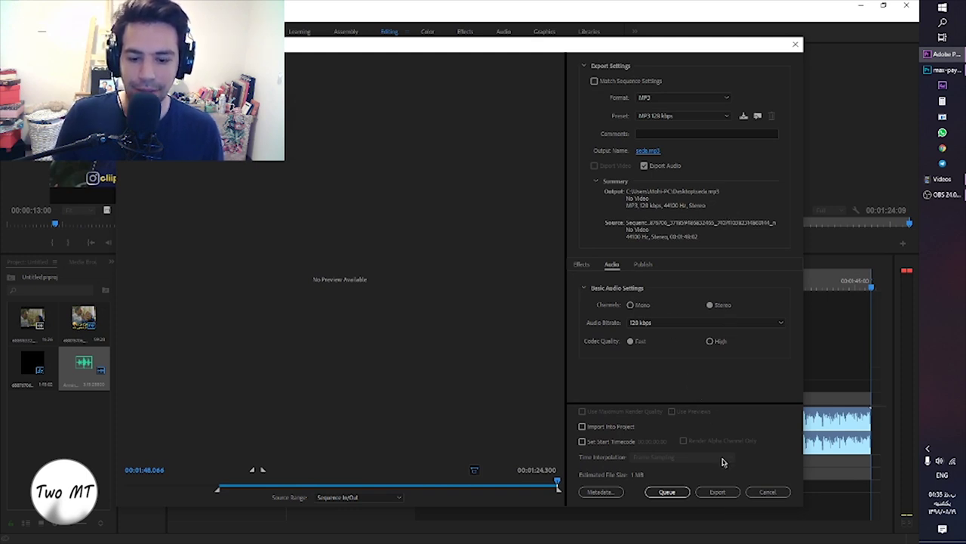
left_click(650, 154)
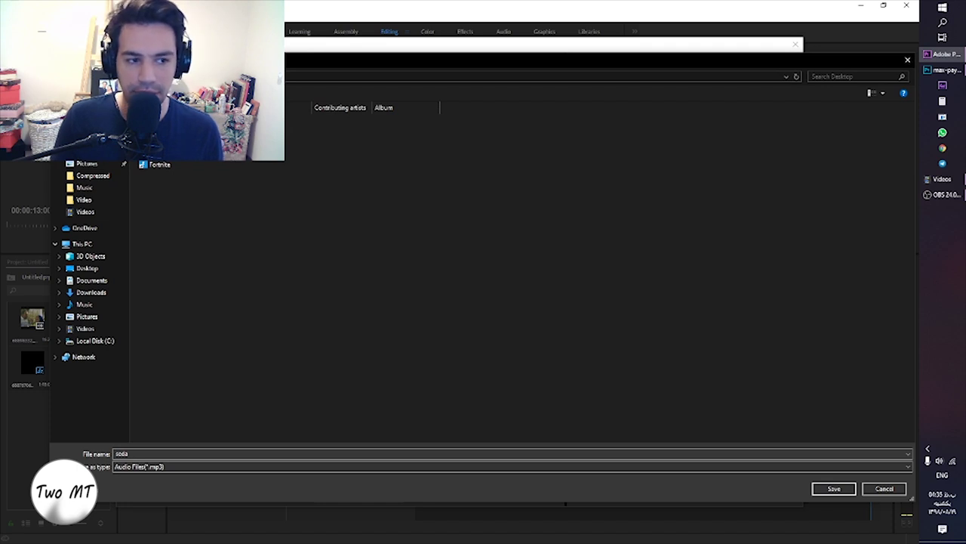
left_click(833, 488)
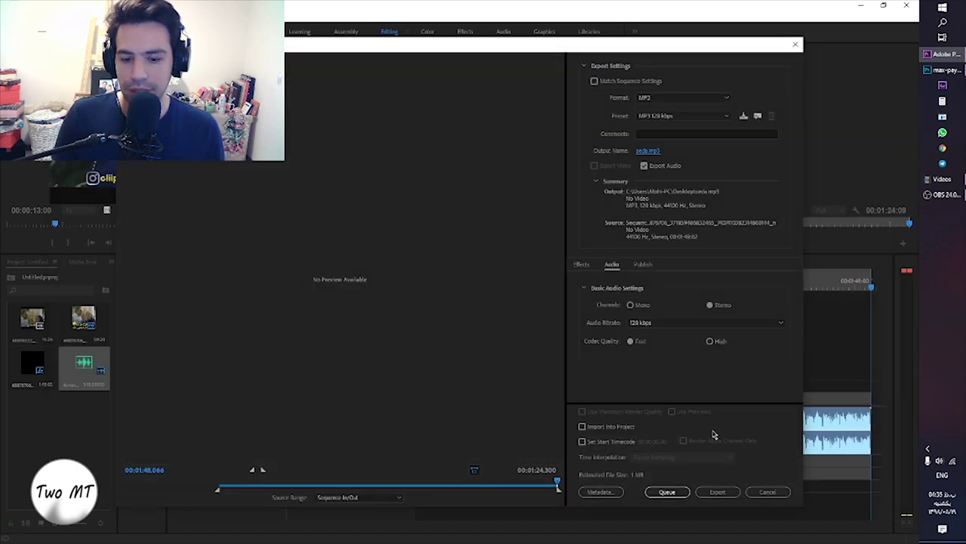
left_click(717, 492)
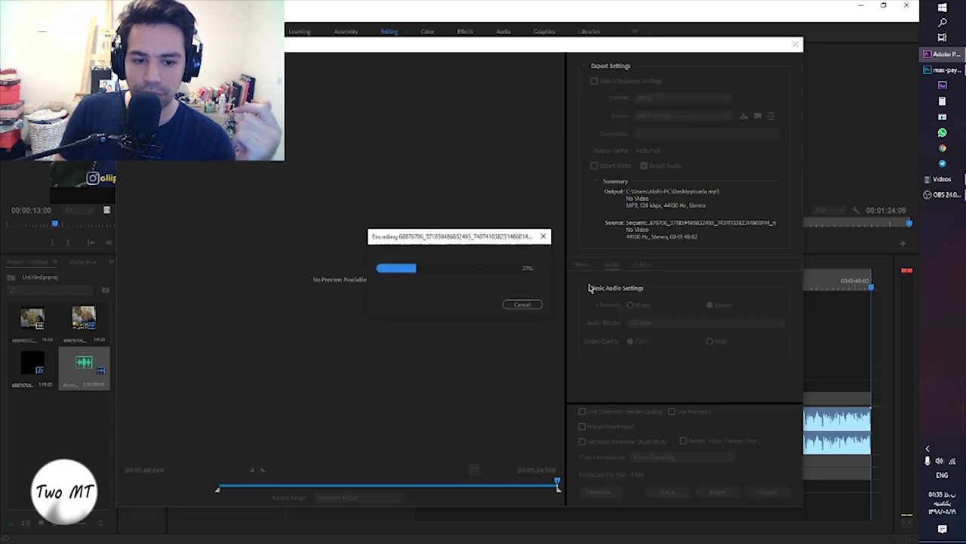
Switch to the desktop, play the exported seda file in Groove Music from about 0:40, and pause it
left_click(860, 5)
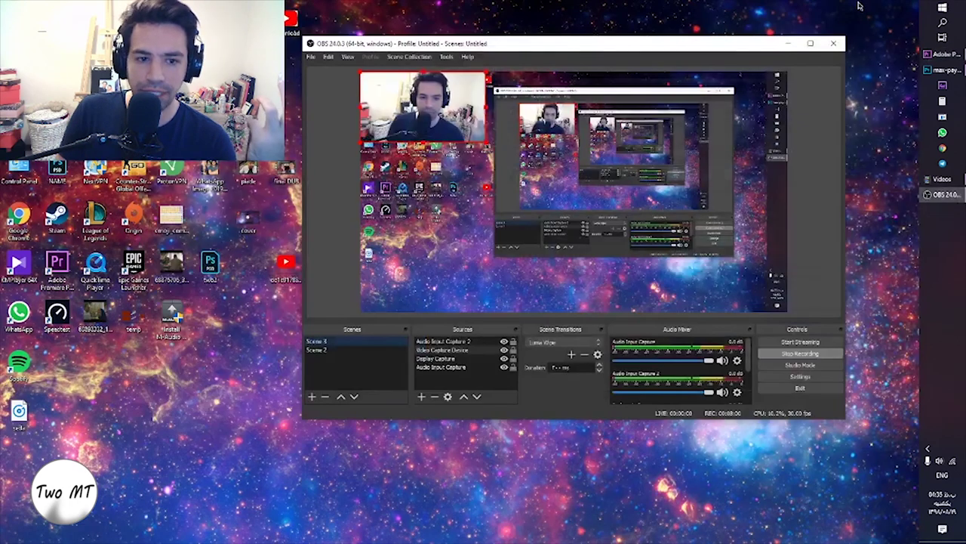
left_click(787, 43)
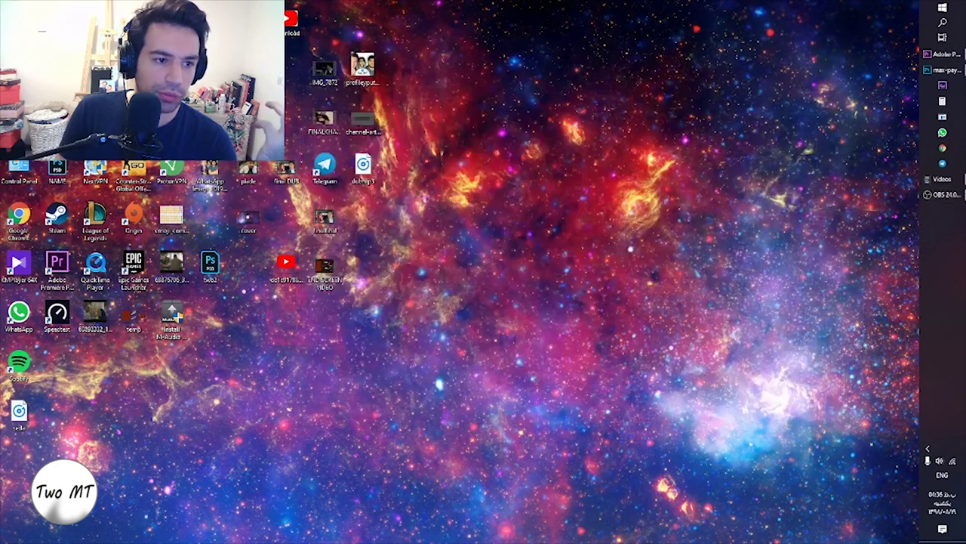
double_click(19, 412)
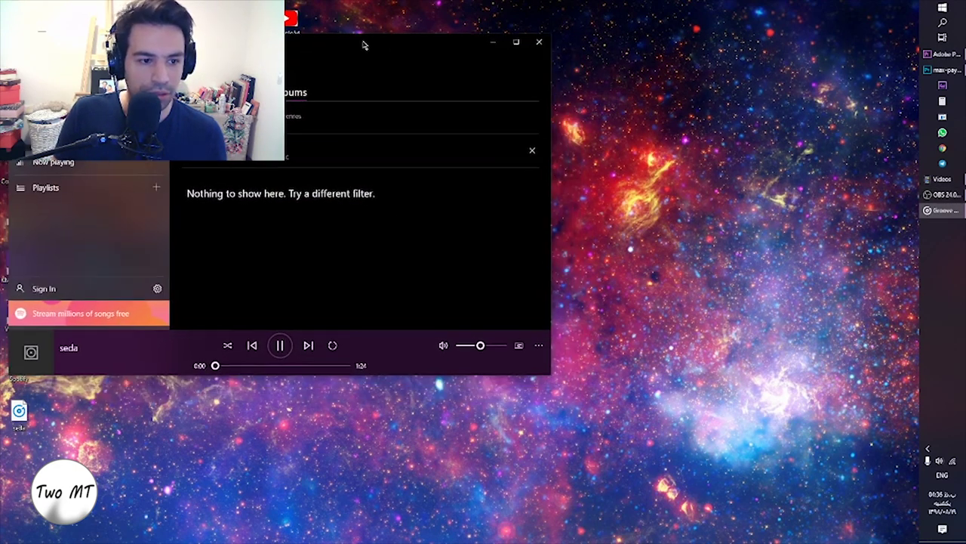
left_click_drag(217, 366, 273, 366)
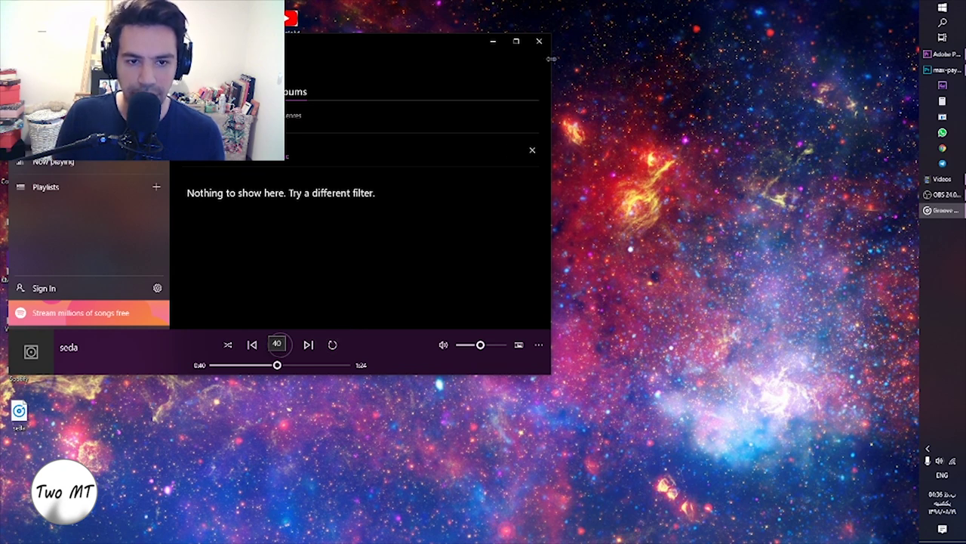
left_click(285, 345)
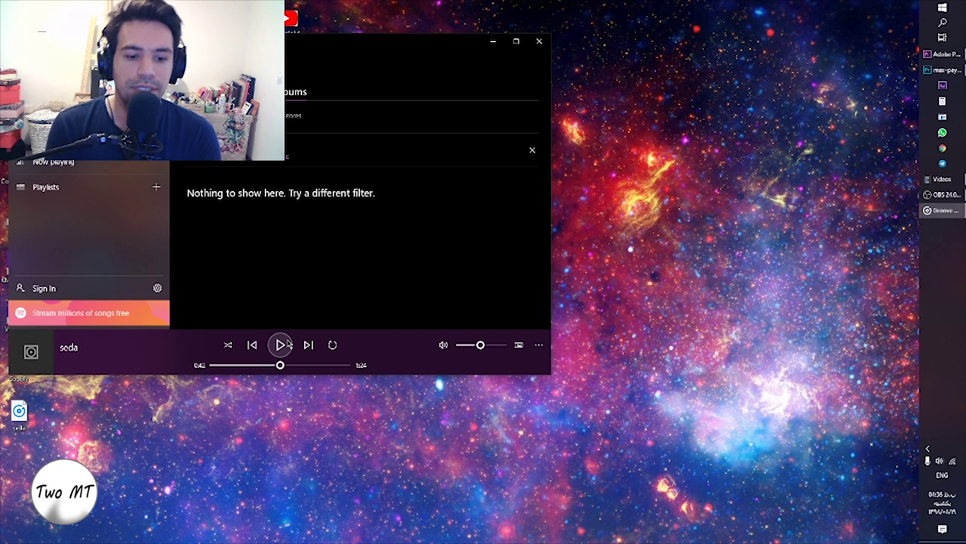
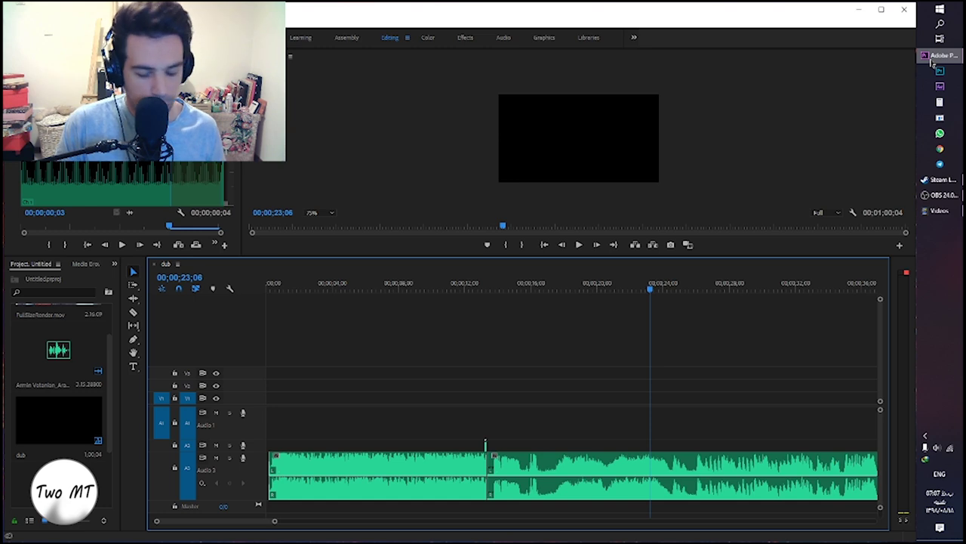
Import a video clip from the Video folder into the dub project
mouse_move(256, 521)
left_mouse_down()
mouse_move(277, 519)
mouse_move(239, 519)
mouse_move(256, 521)
left_mouse_up()
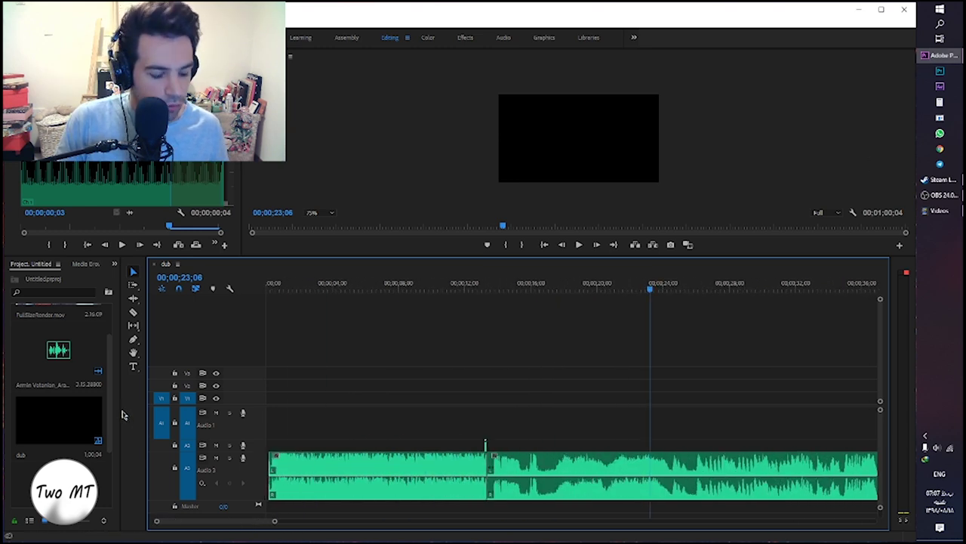
key("ctrl+i")
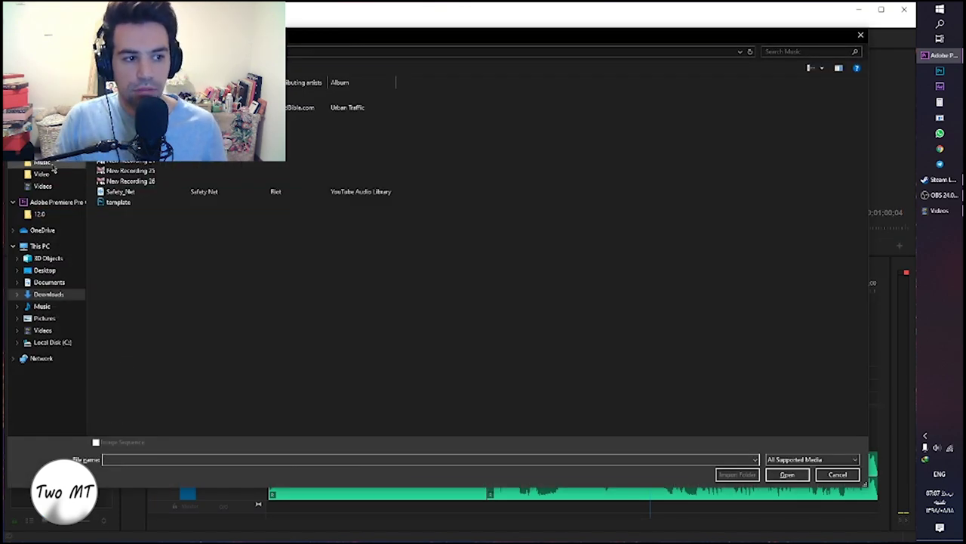
left_click(41, 174)
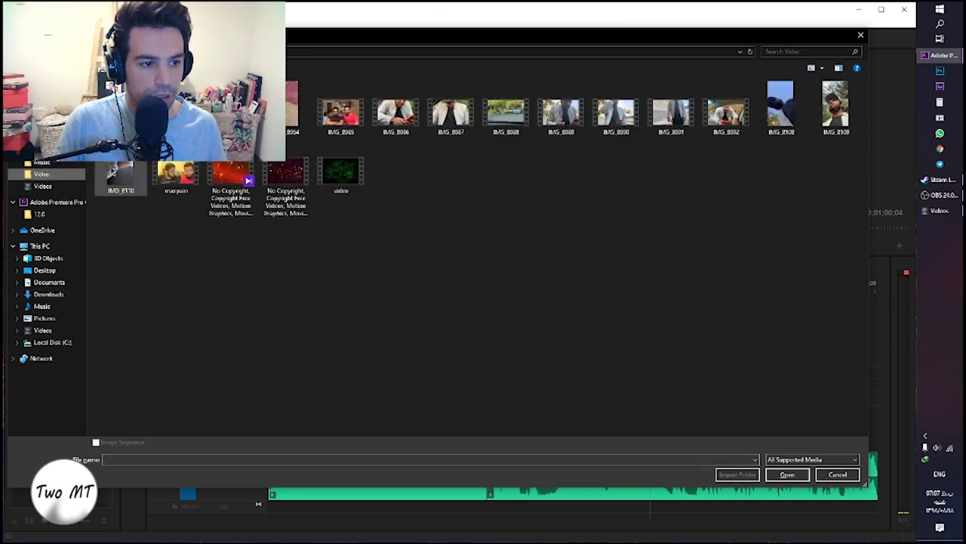
left_click(772, 473)
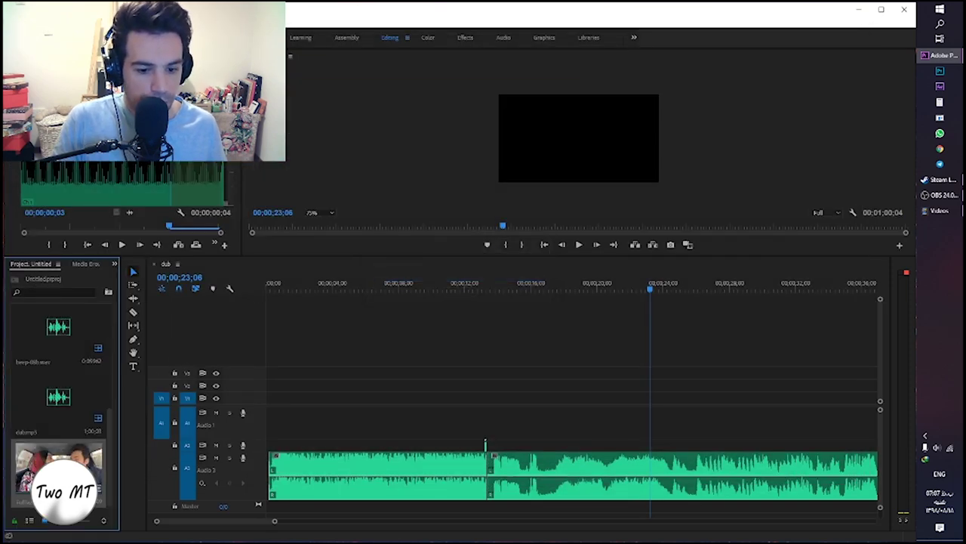
Open the newly imported video in the Source monitor, preview its middle part, and mark an In point at 00:01:11:07
double_click(58, 468)
left_click_drag(151, 227, 128, 228)
left_click(121, 245)
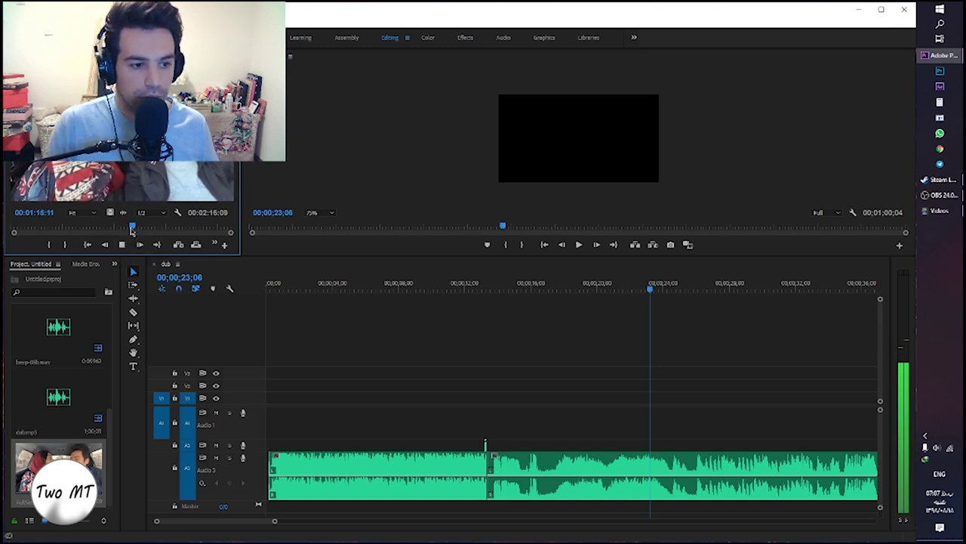
left_click_drag(131, 231, 125, 229)
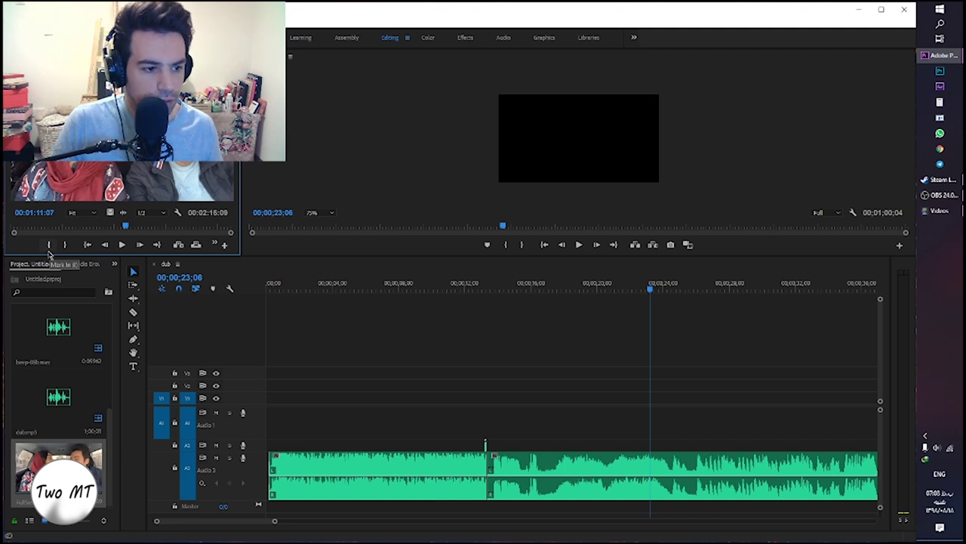
left_click(48, 246)
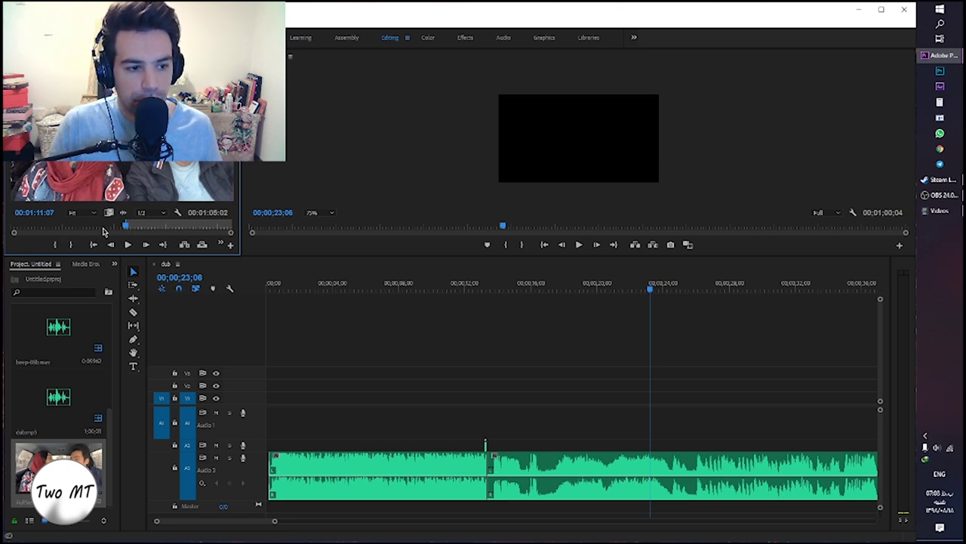
Mark an Out point at 00:02:13:06 in the source video and place only the marked part's video on V1 at about 4 seconds
left_click_drag(127, 228, 225, 230)
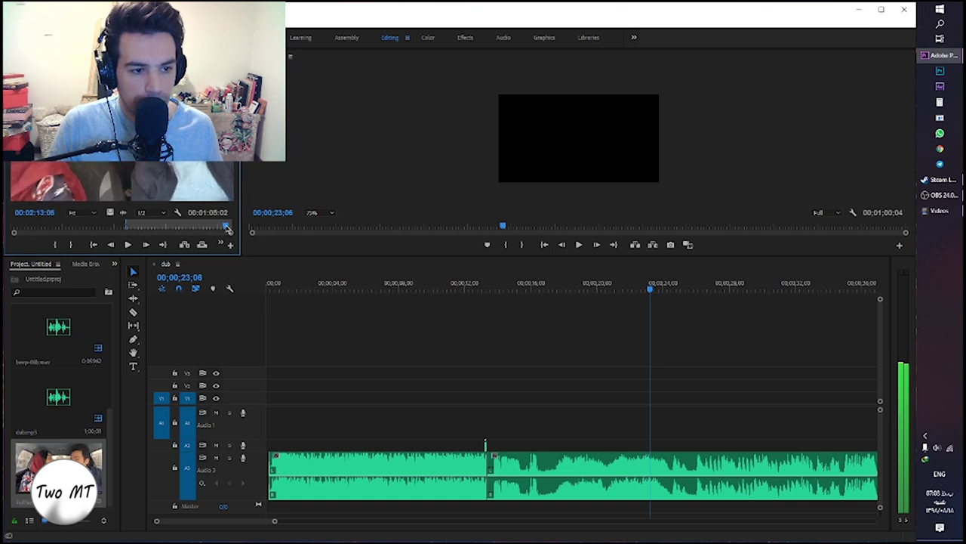
left_click(72, 245)
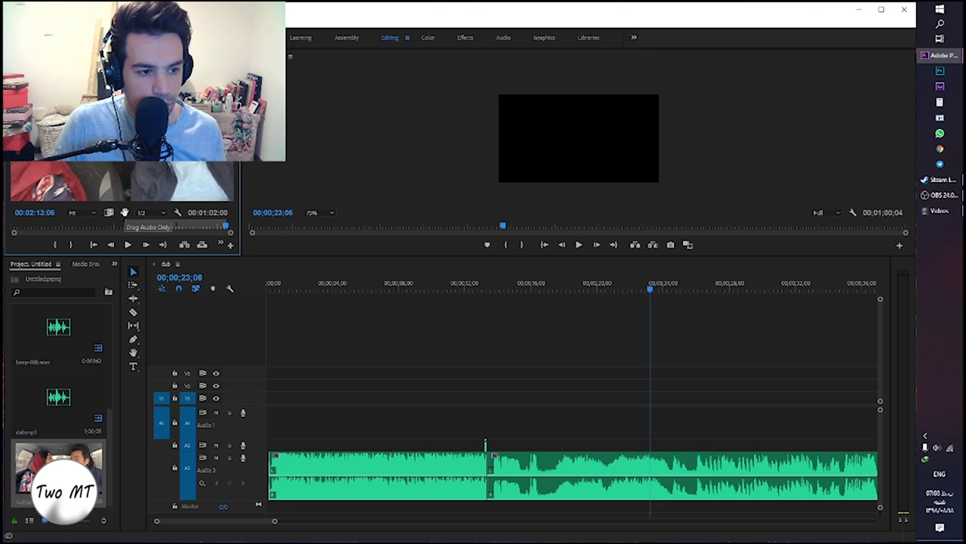
left_click_drag(108, 213, 332, 398)
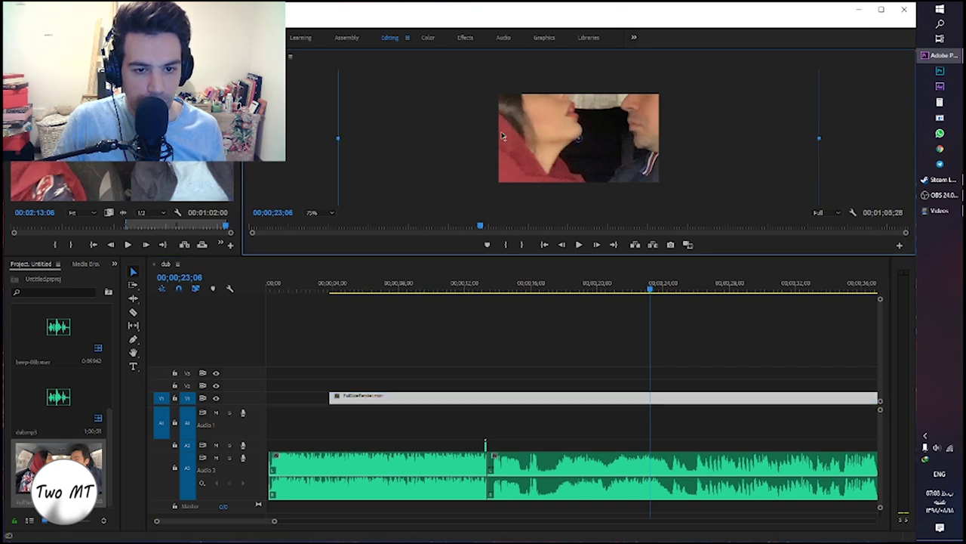
Scale the V1 video clip down to fit the program frame and move it to begin at about 00:00:00:15
left_click_drag(341, 138, 499, 149)
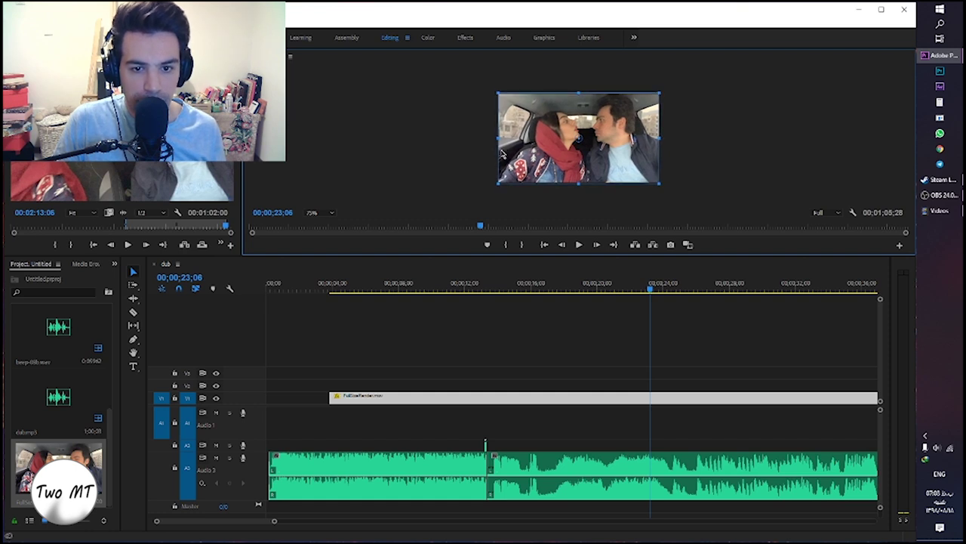
left_click(333, 293)
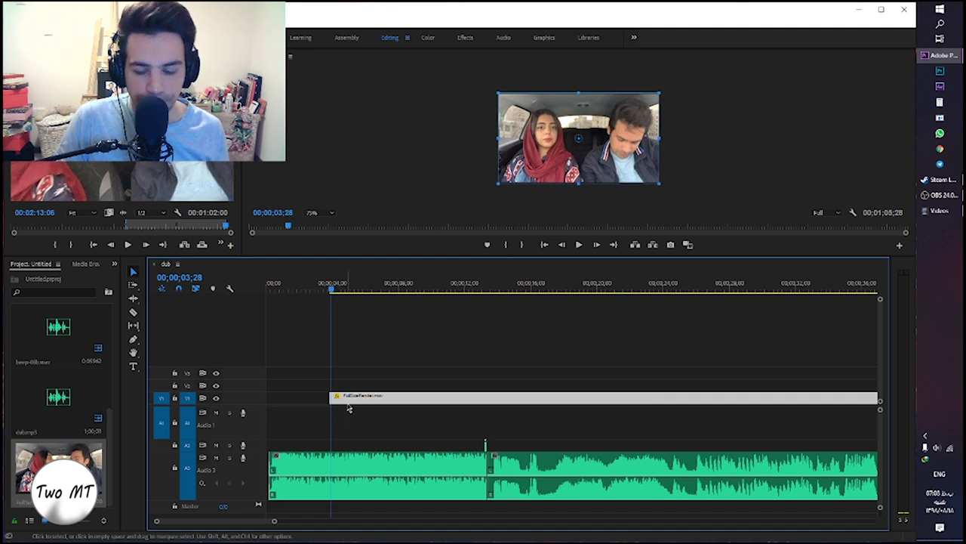
left_click_drag(277, 520, 233, 520)
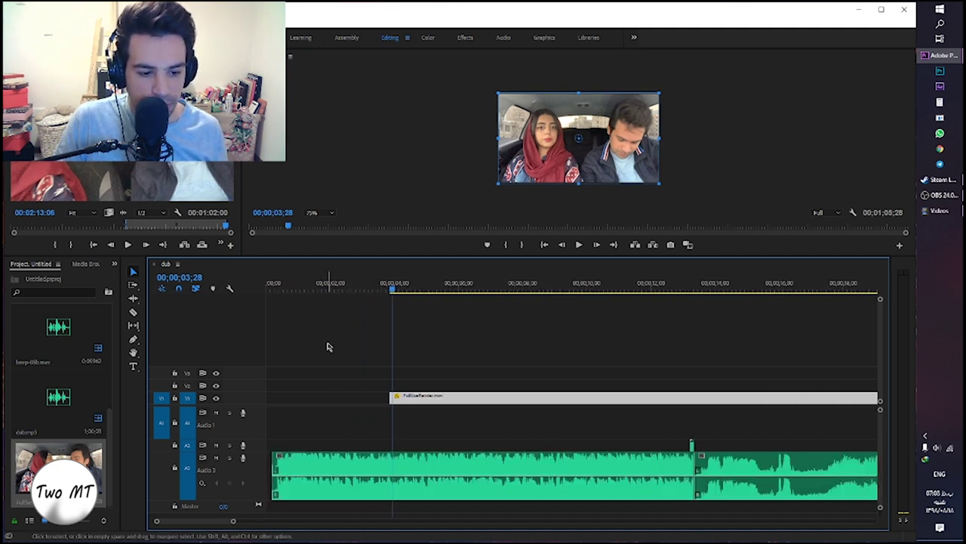
left_click_drag(420, 397, 317, 399)
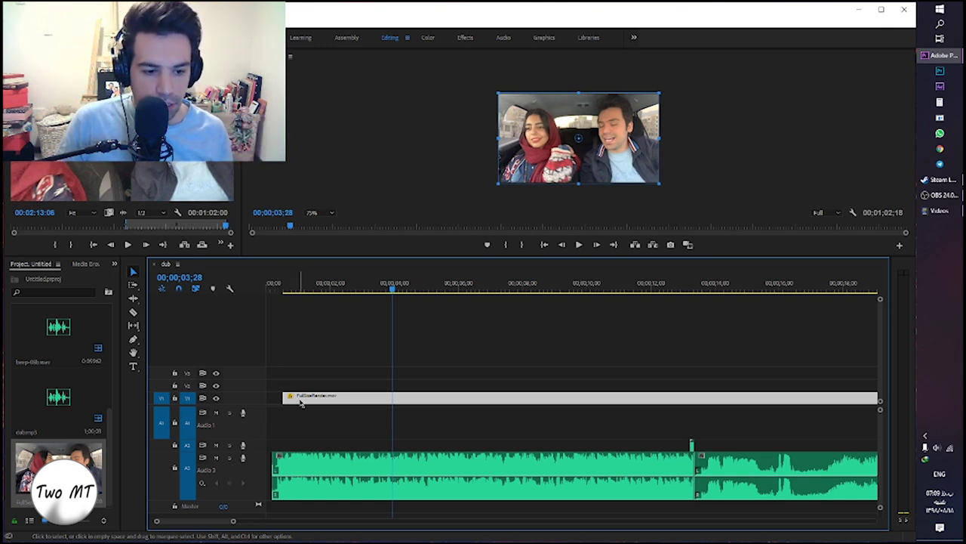
Preview the opening of the sequence, cut the video clip at 00:00:01:03, and delete the piece before the cut
left_click(274, 285)
key("space")
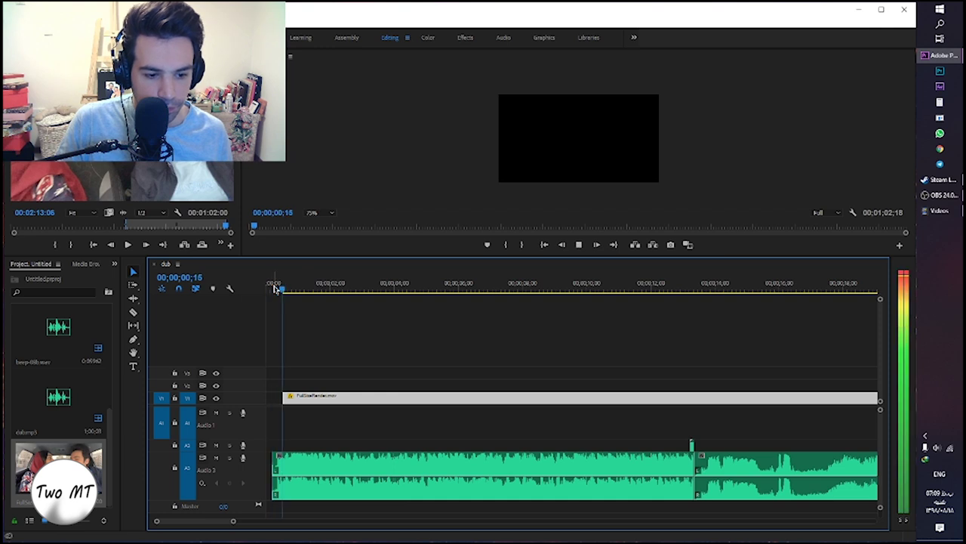
key("space")
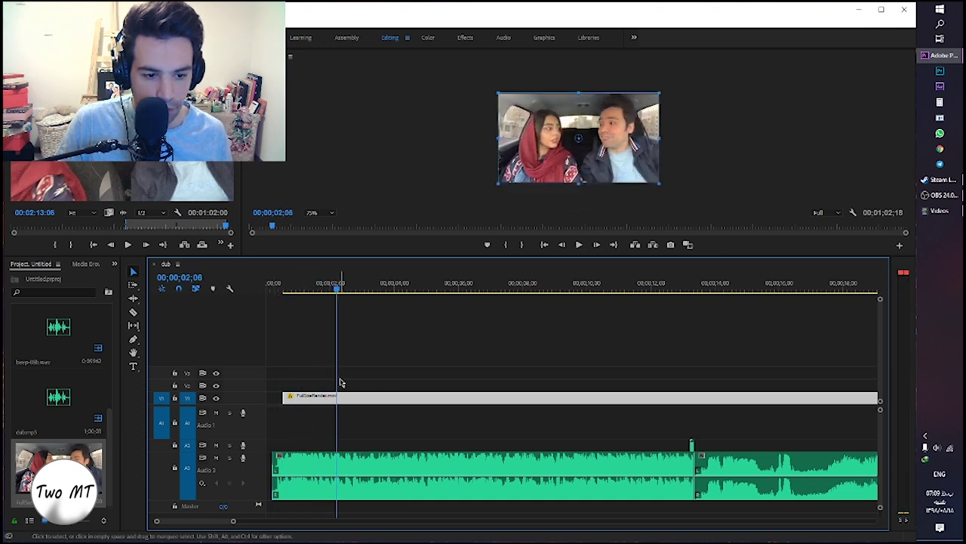
left_click_drag(337, 293, 302, 297)
key("c")
left_click(302, 396)
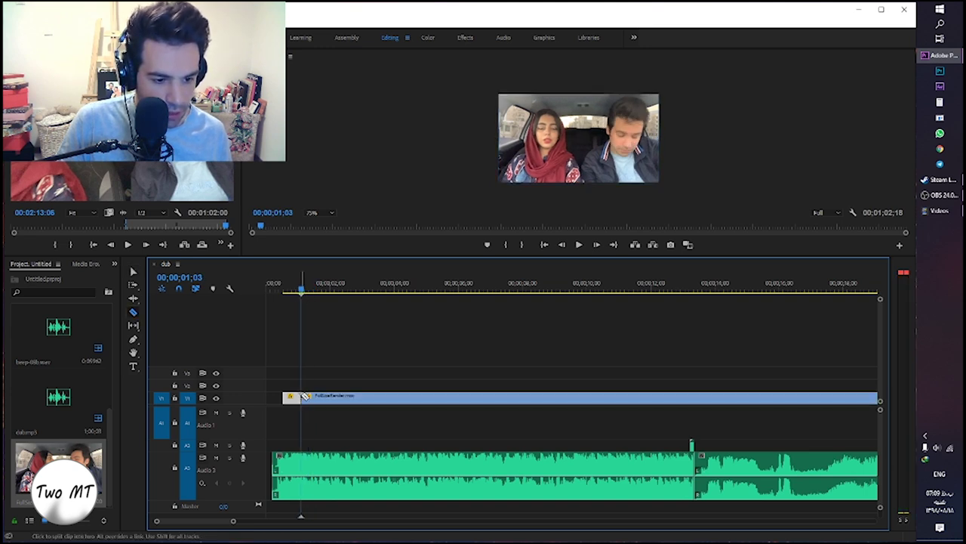
key("v")
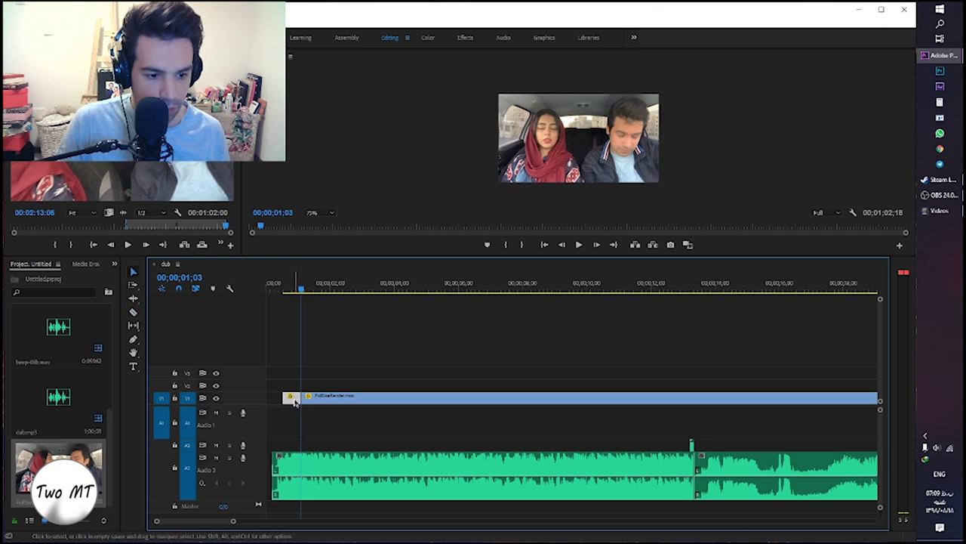
key("Delete")
Move the remaining video clip to the start of the sequence above the dub audio and play the opening
left_click_drag(318, 402, 301, 401)
left_click(274, 291)
key("space")
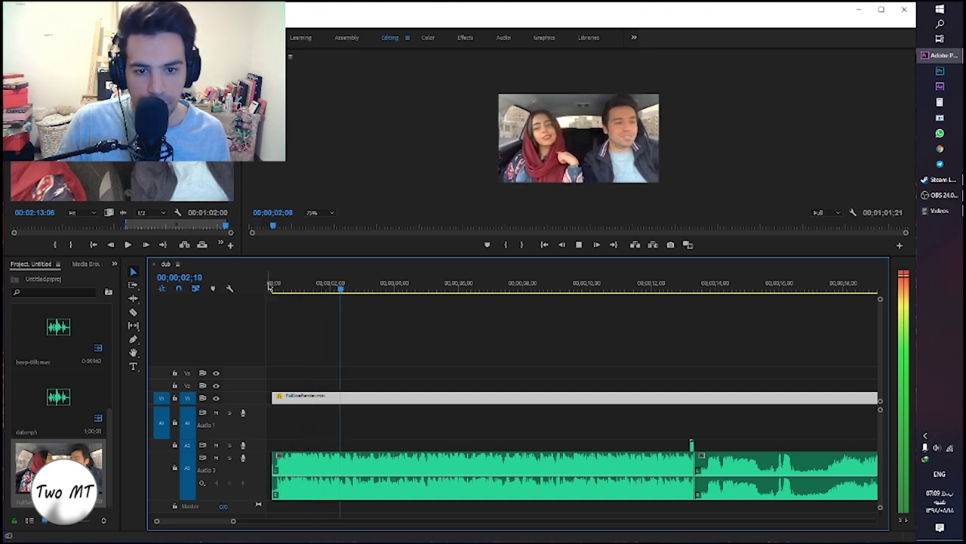
key("space")
Select all video and audio clips and shift them together to begin at about 6 seconds
left_click_drag(233, 521, 199, 516)
left_click_drag(292, 376, 402, 474)
left_click_drag(171, 521, 293, 518)
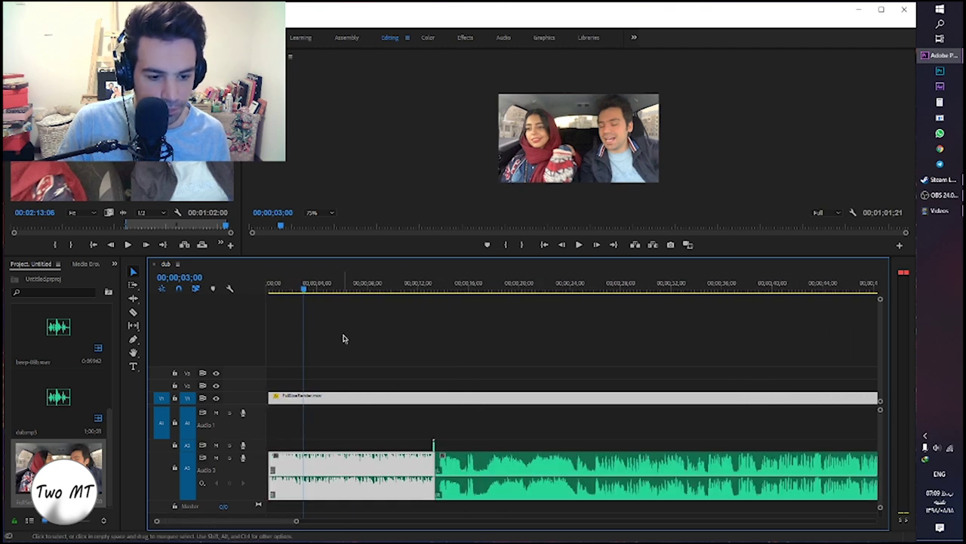
left_click_drag(363, 400, 426, 398)
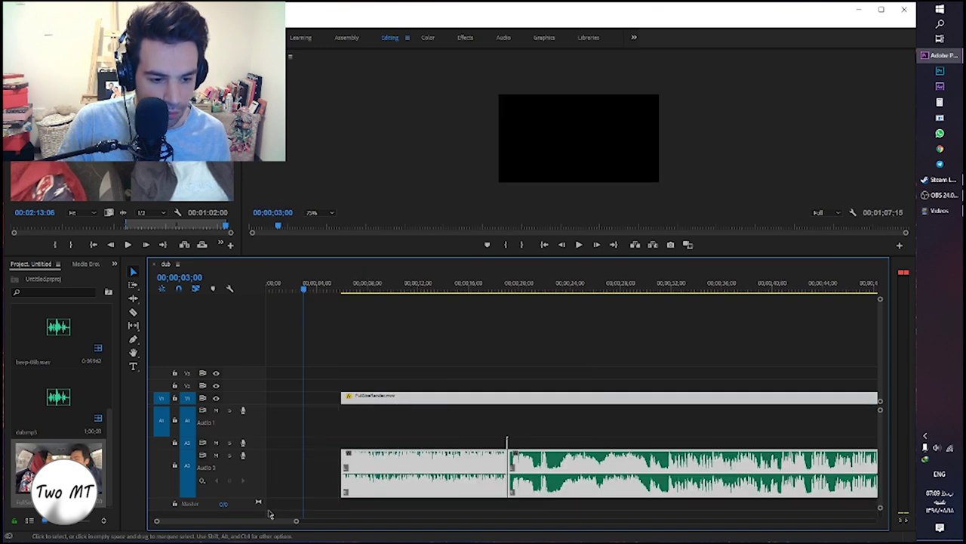
Nudge the video clip slightly earlier against the dub audio and play the sequence to check the sync
left_click(342, 298)
left_click(340, 289)
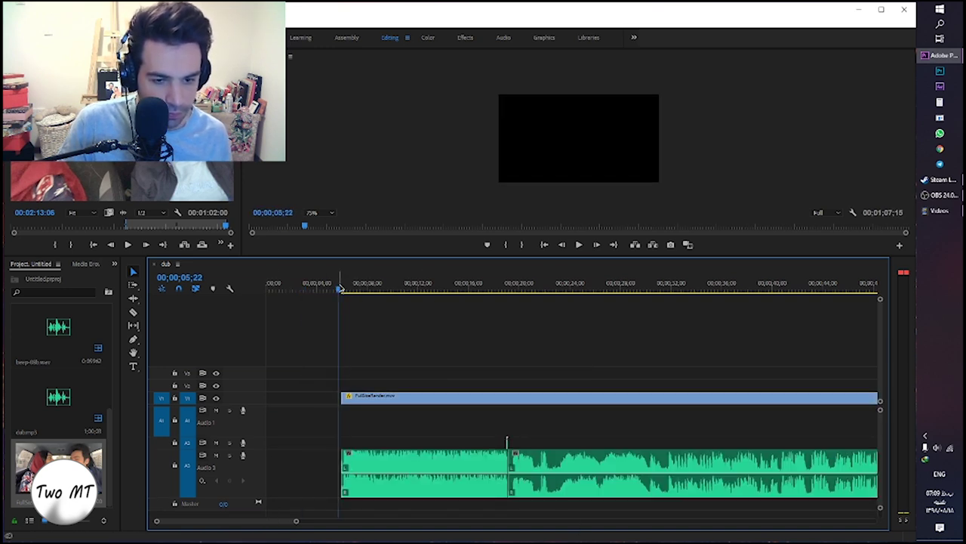
key("space")
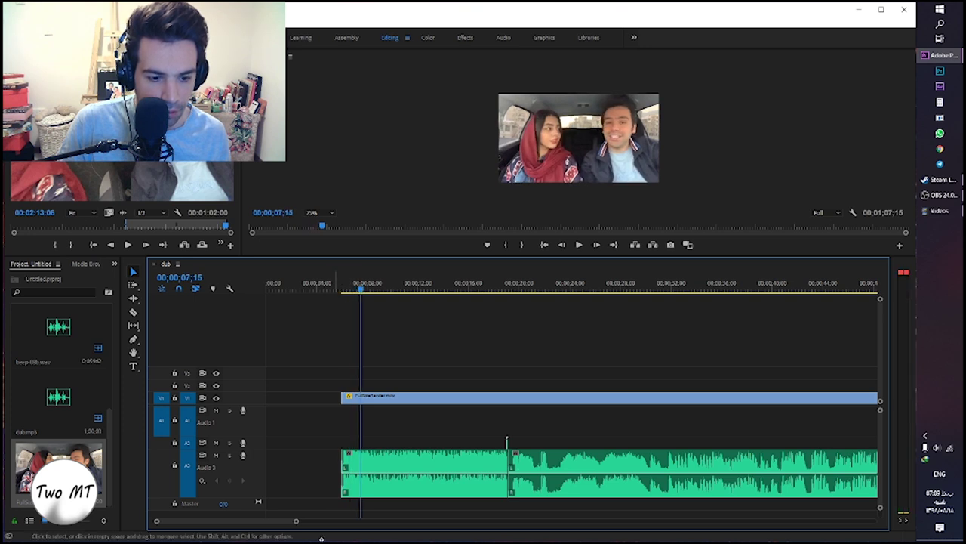
mouse_move(296, 522)
left_mouse_down()
mouse_move(240, 507)
mouse_move(298, 462)
left_mouse_up()
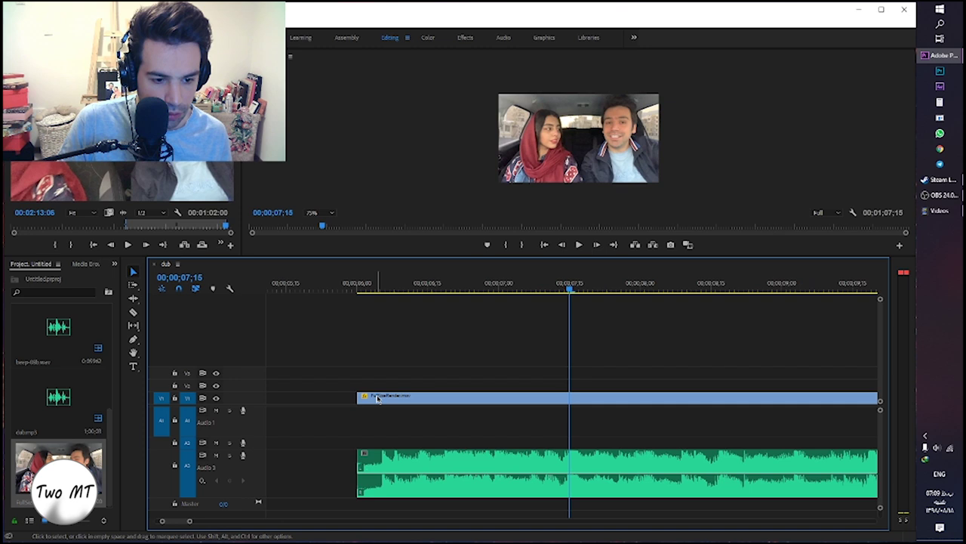
key("space")
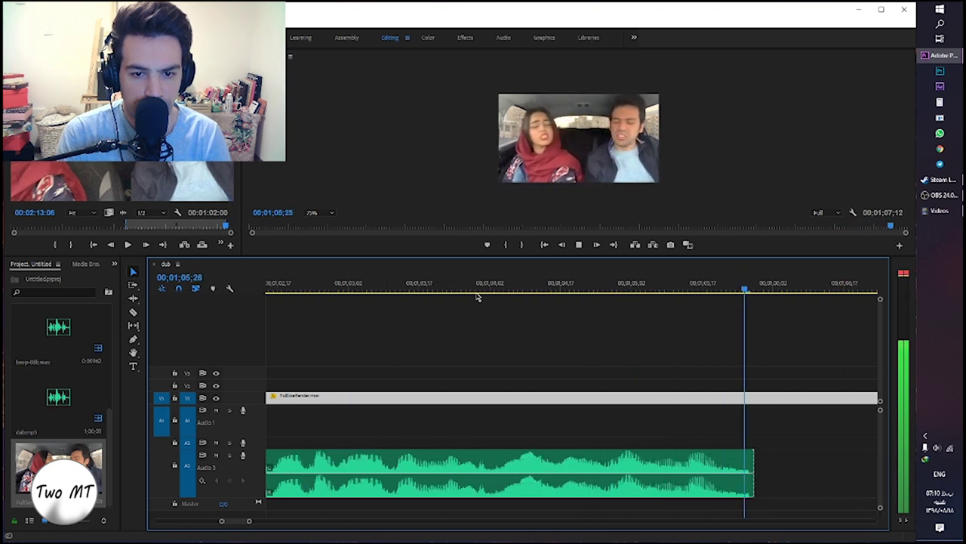
key("space")
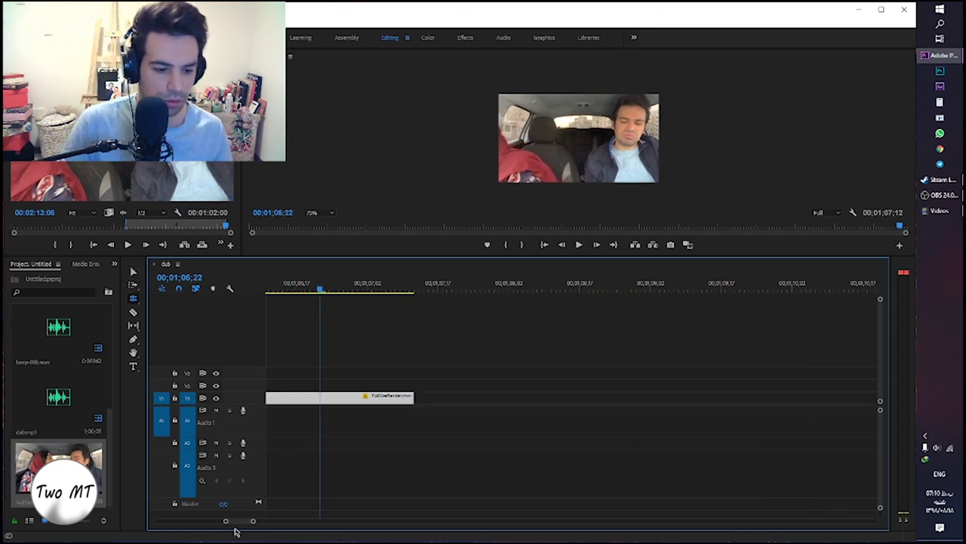
Cut the video clip at 00:01:05:28, where the audio ends, and delete the leftover tail
left_click_drag(252, 521, 286, 522)
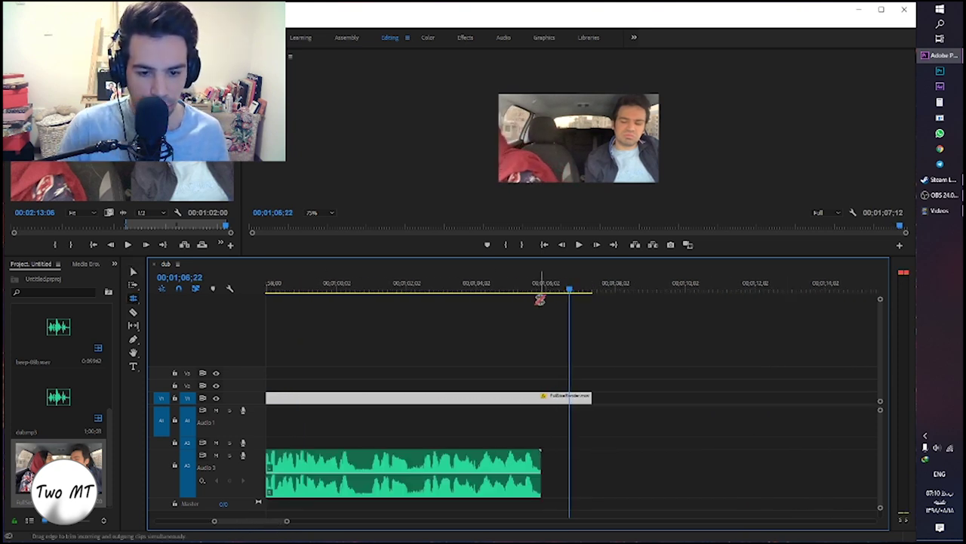
left_click(537, 294)
left_click_drag(538, 293, 542, 291)
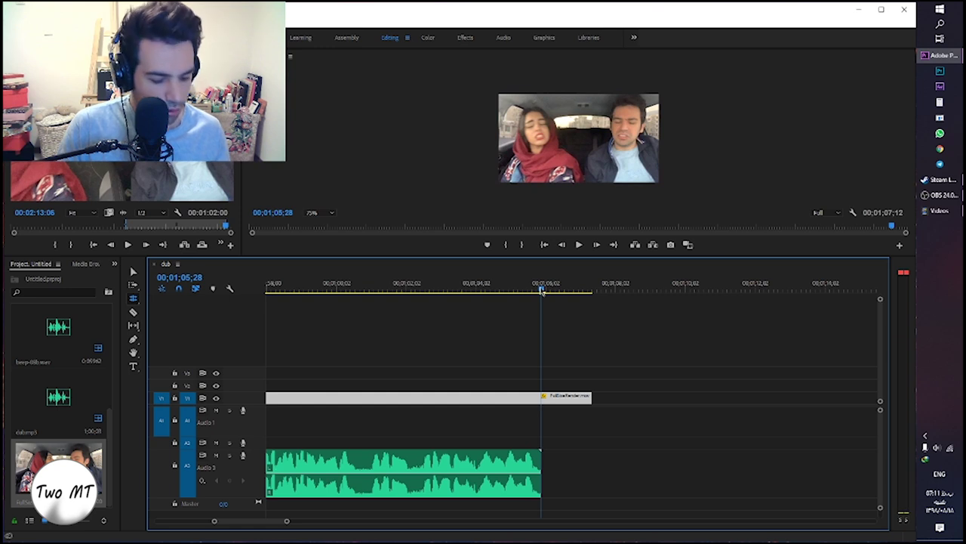
key("c")
left_click(543, 397)
key("v")
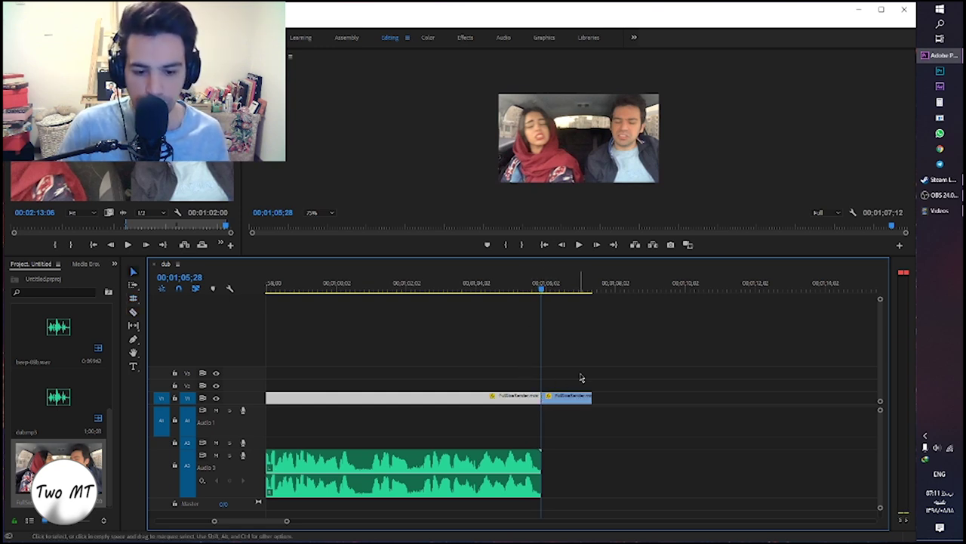
left_click(566, 396)
key("Delete")
Widen the Project panel so the media thumbnails fit in two columns
left_click_drag(234, 520, 188, 513)
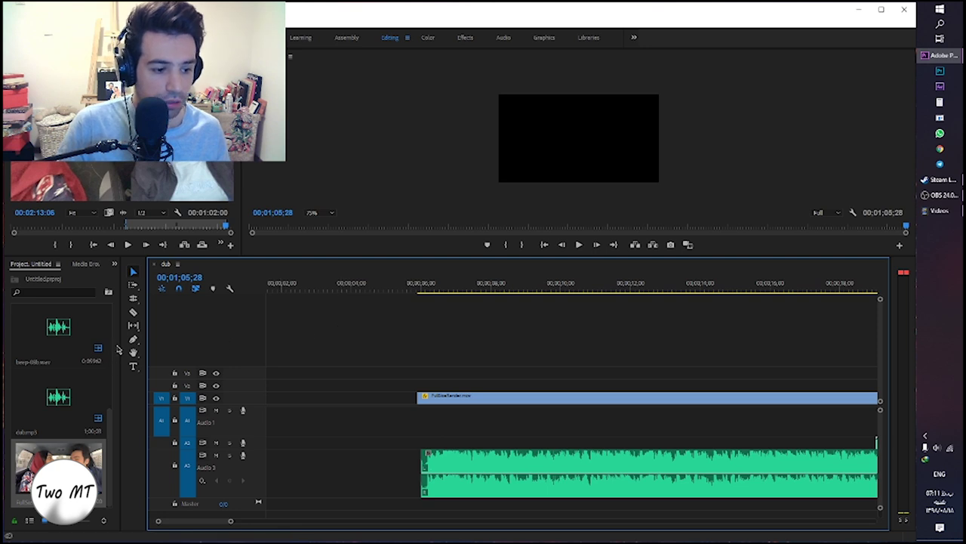
left_click_drag(119, 355, 166, 365)
left_click(99, 487)
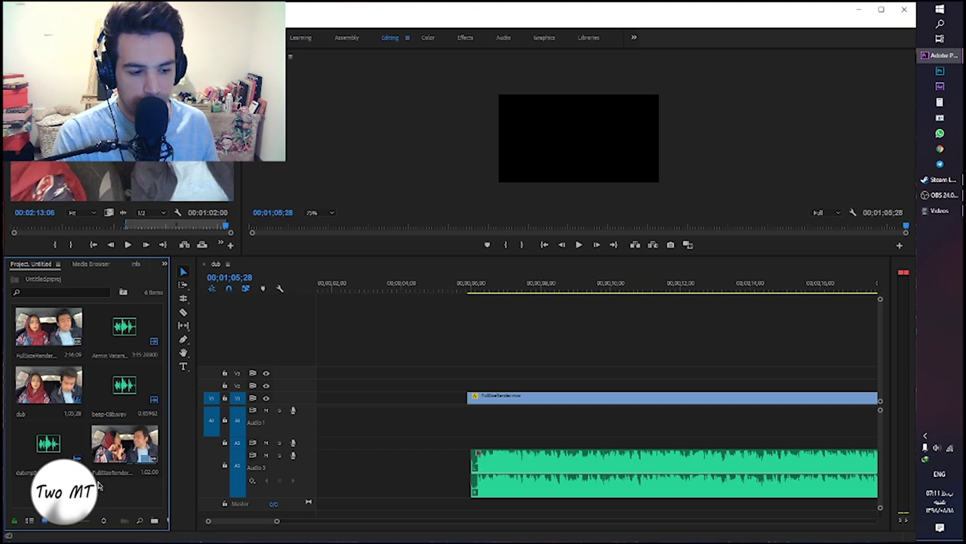
double_click(98, 486)
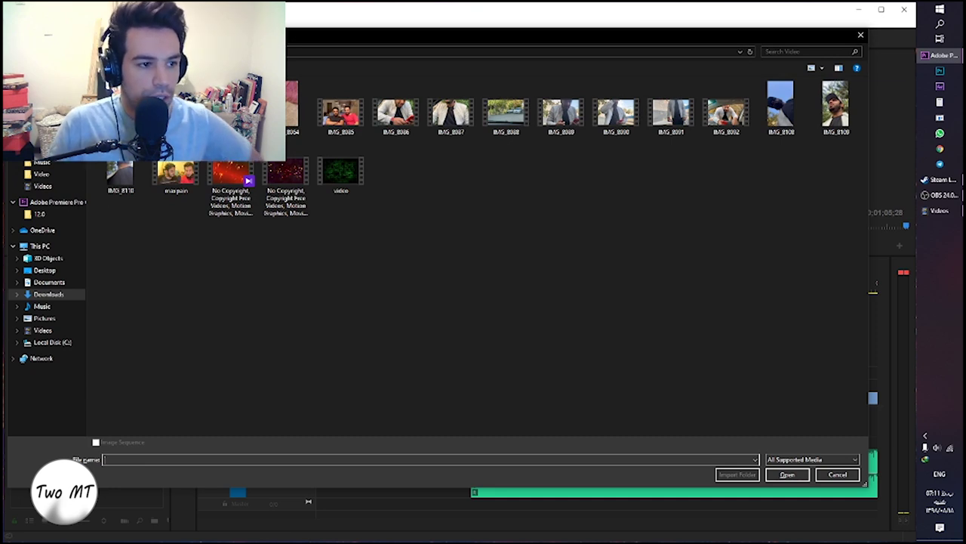
left_click(44, 270)
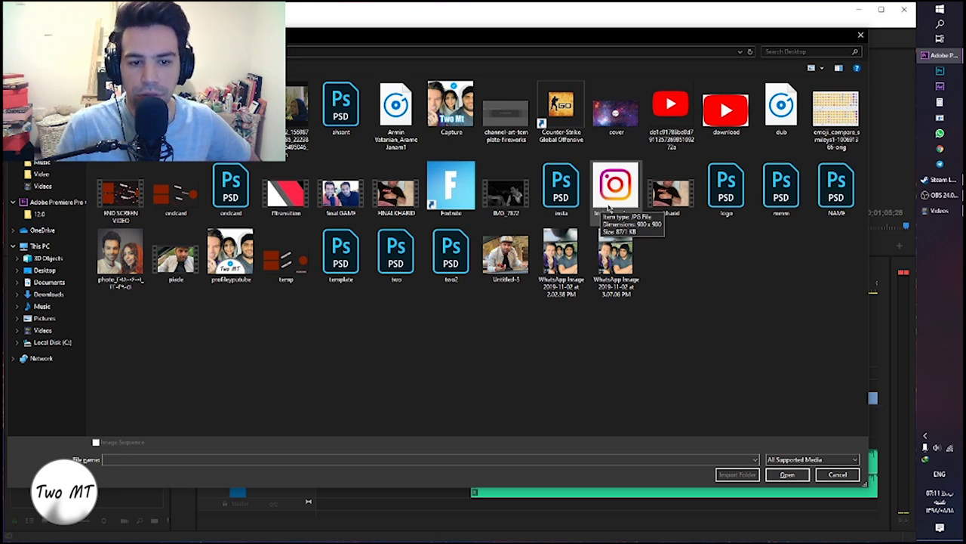
left_click(727, 205)
left_click(785, 474)
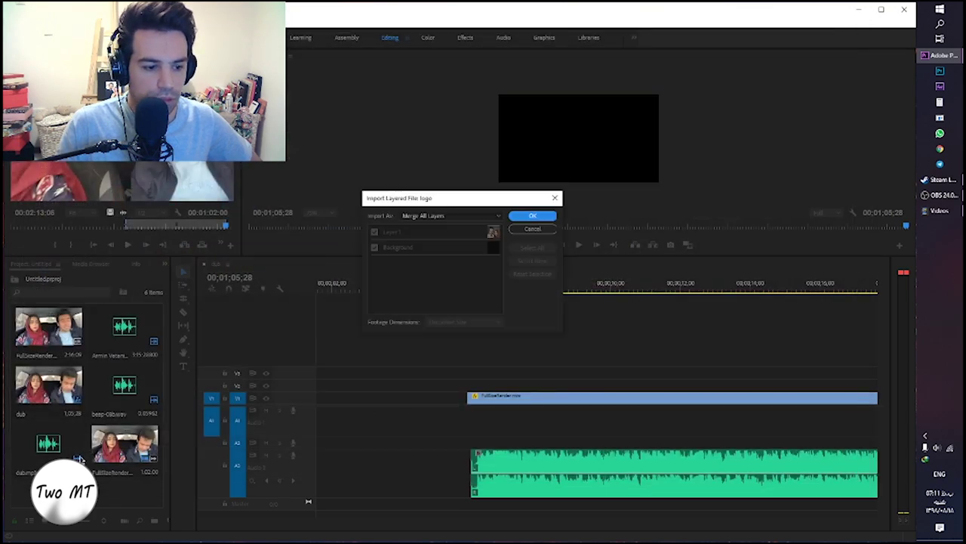
left_click(532, 216)
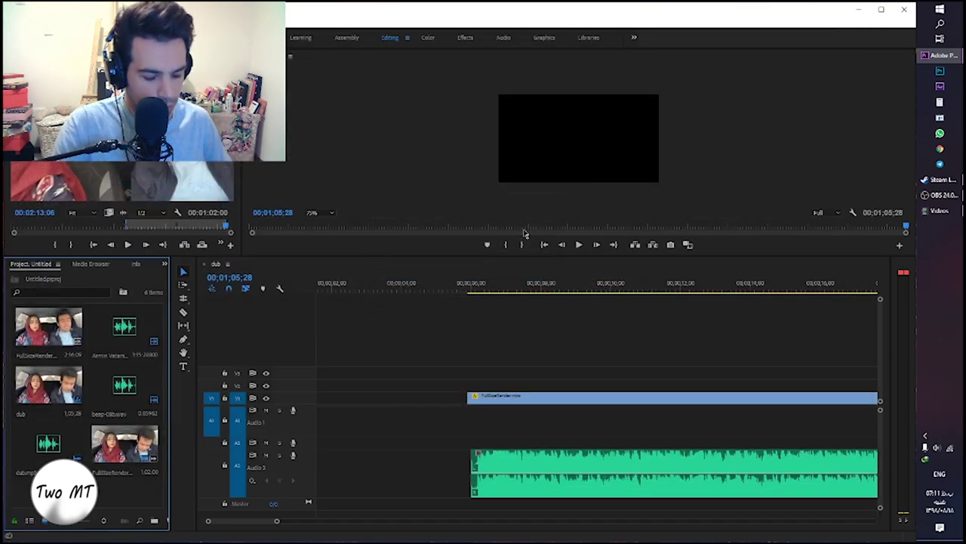
Import the NAME Photoshop file from the Desktop with all its layers merged
key("ctrl+i")
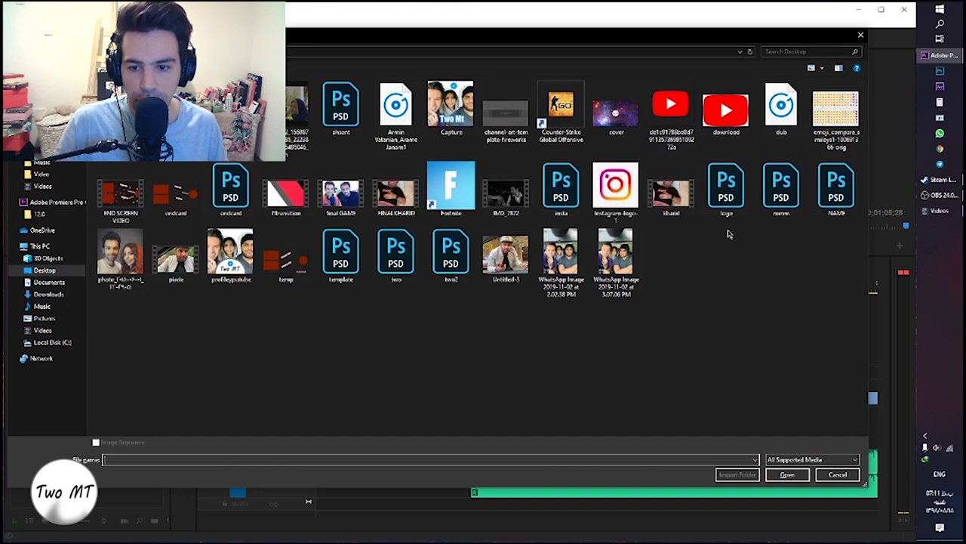
left_click(838, 187)
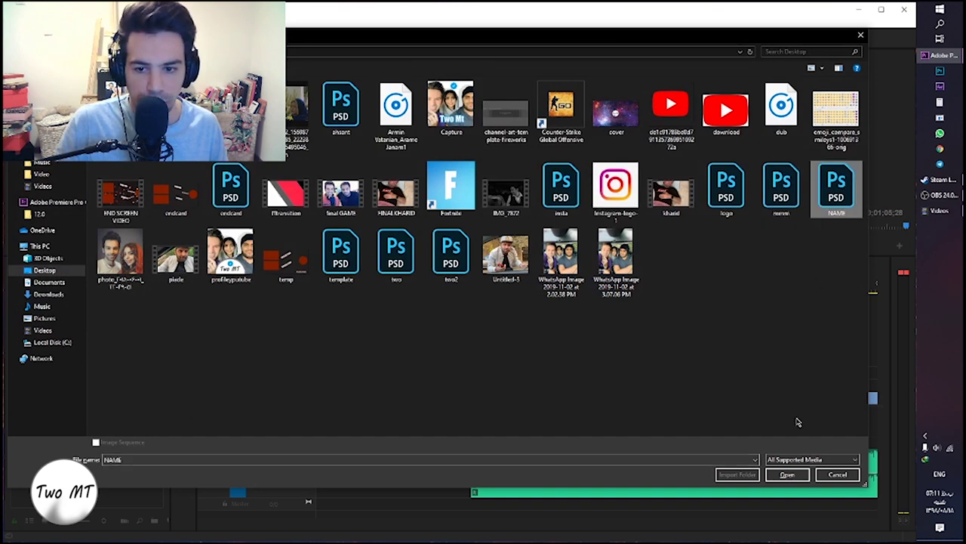
left_click(787, 474)
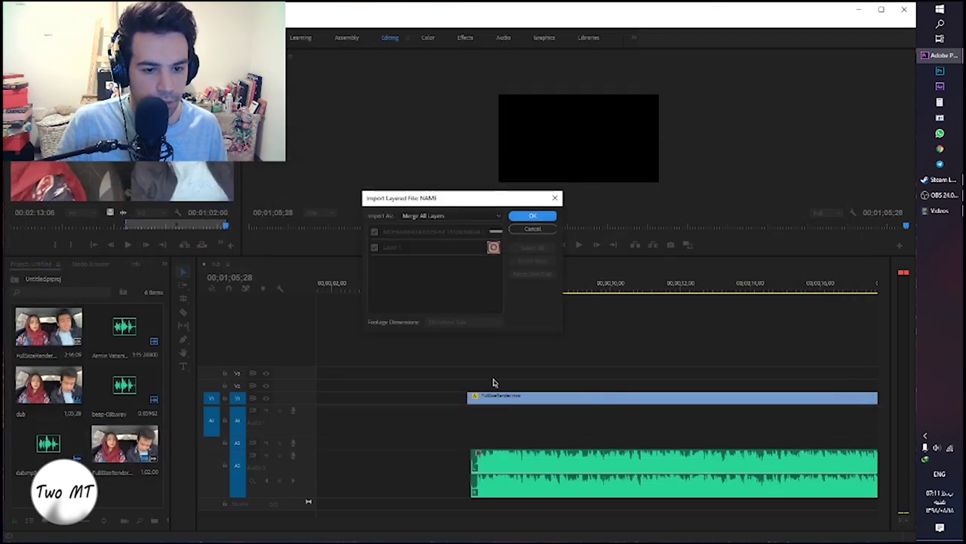
left_click(528, 217)
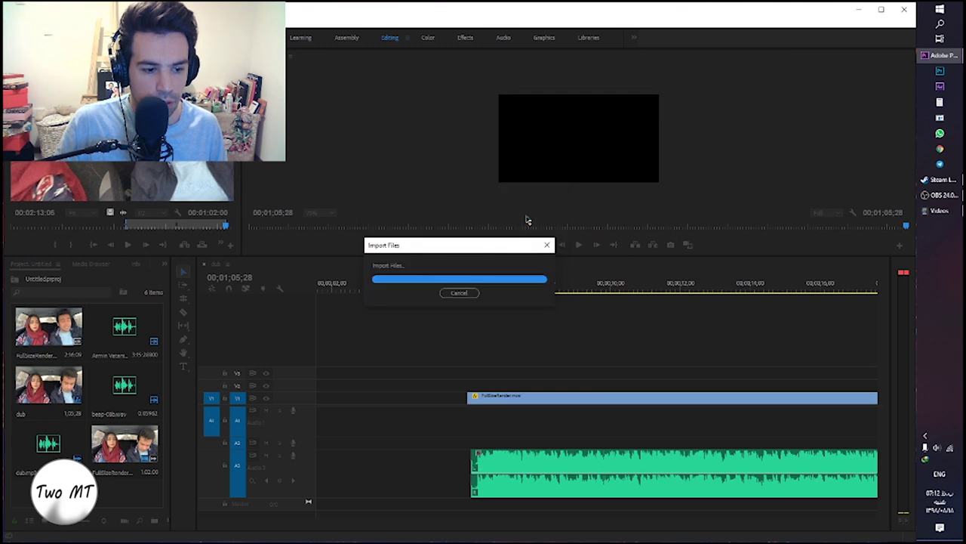
Place NAME.psd on V2 above the start of the video and shrink it into the frame's lower-left corner
left_click_drag(45, 472, 475, 385)
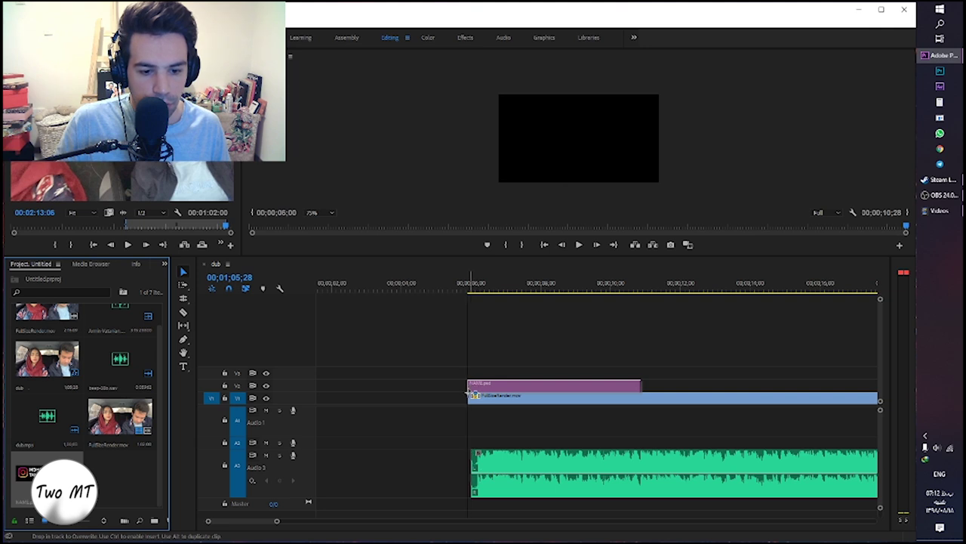
left_click(496, 290)
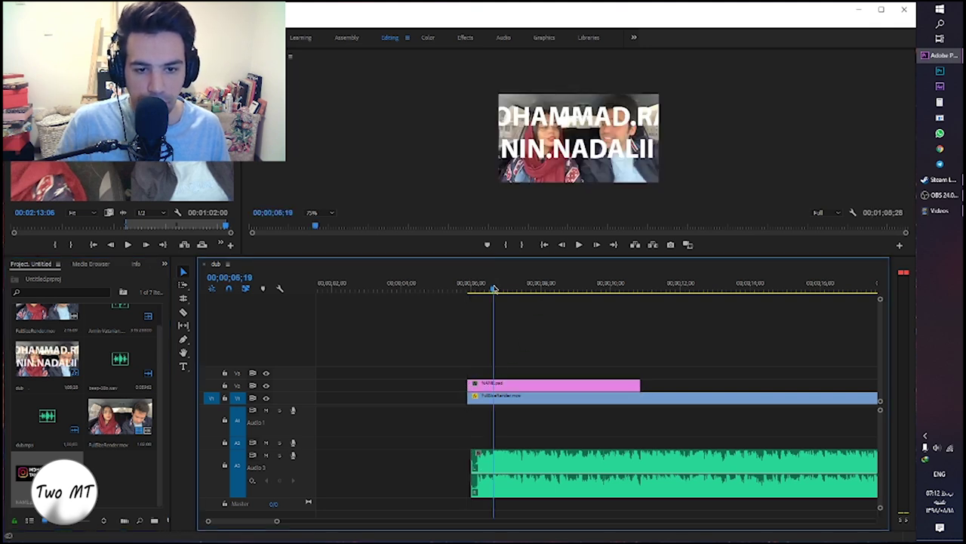
left_click(581, 157)
left_click_drag(390, 91, 522, 180)
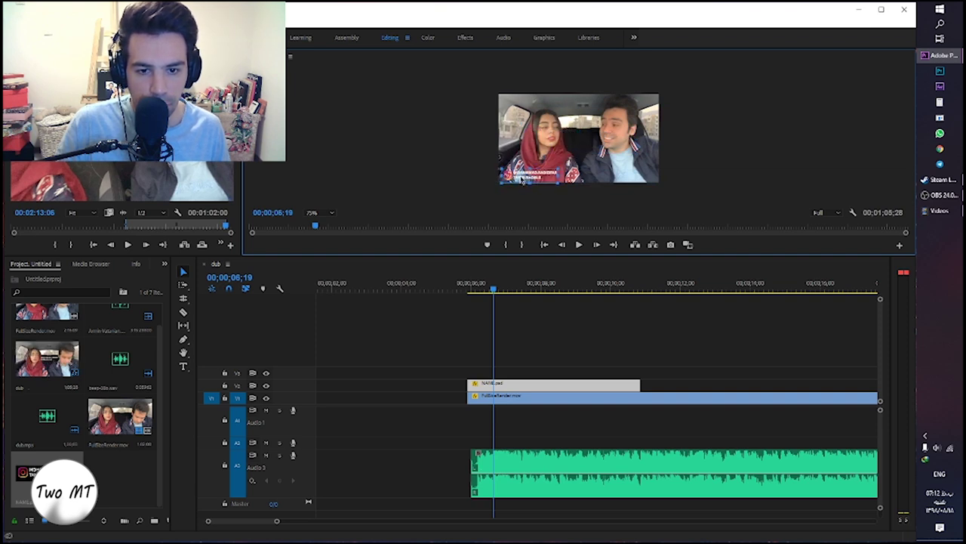
Extend the NAME.psd clip on V2 so it spans the full length of the video clip below it
mouse_move(523, 179)
left_mouse_down()
mouse_move(624, 180)
mouse_move(523, 179)
left_mouse_up()
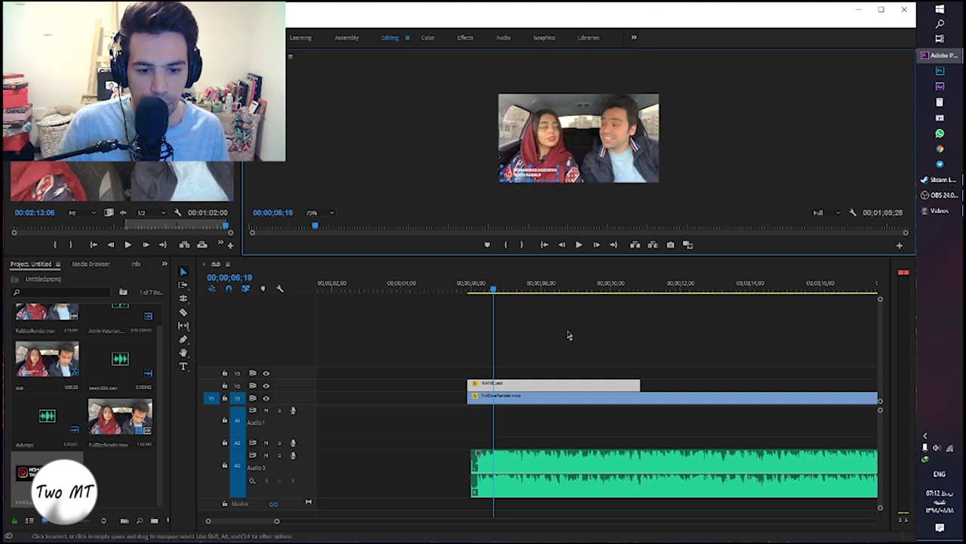
left_click_drag(276, 521, 404, 522)
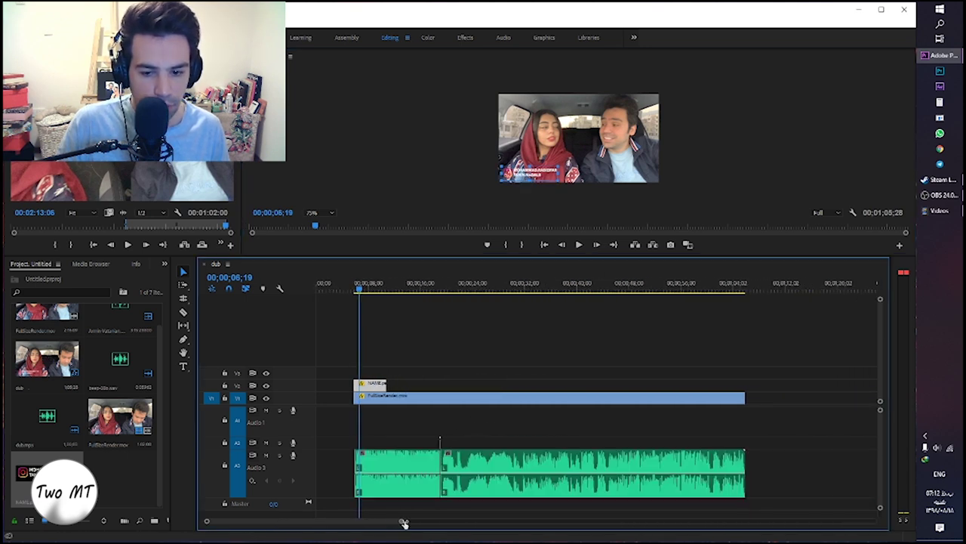
left_click_drag(385, 384, 745, 385)
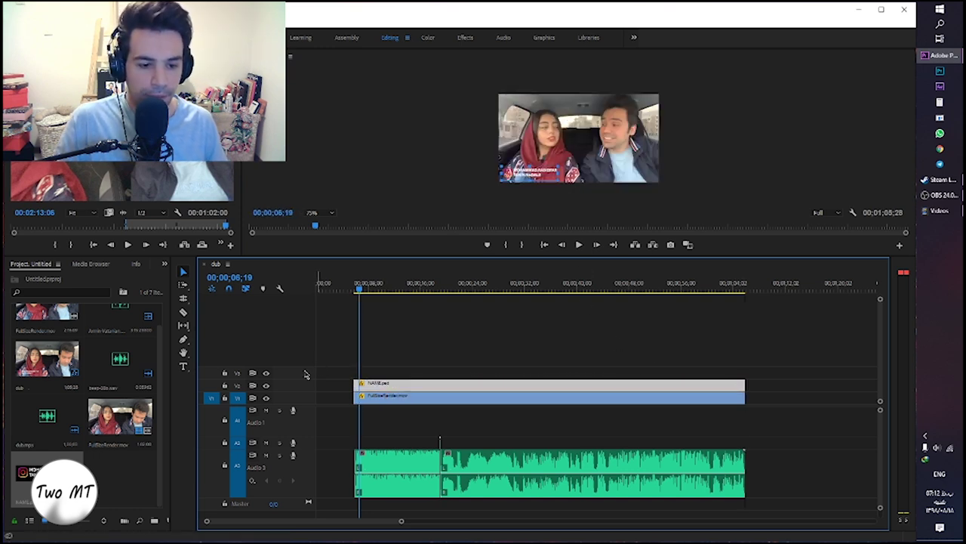
Select all clips and mark the sequence's In point at 00:00:05:27 and Out point at 00:01:05:28
left_click(559, 291)
left_click_drag(559, 291, 355, 307)
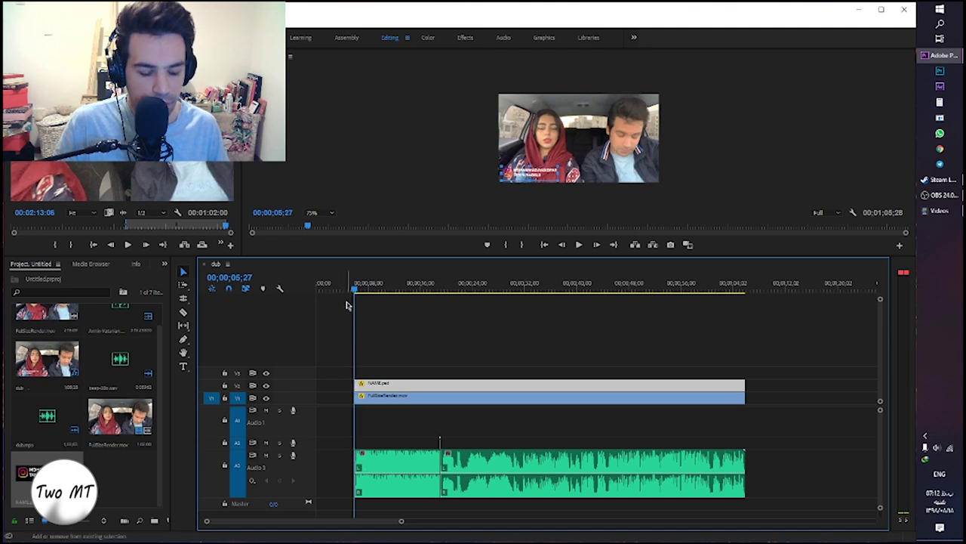
key("ctrl+a")
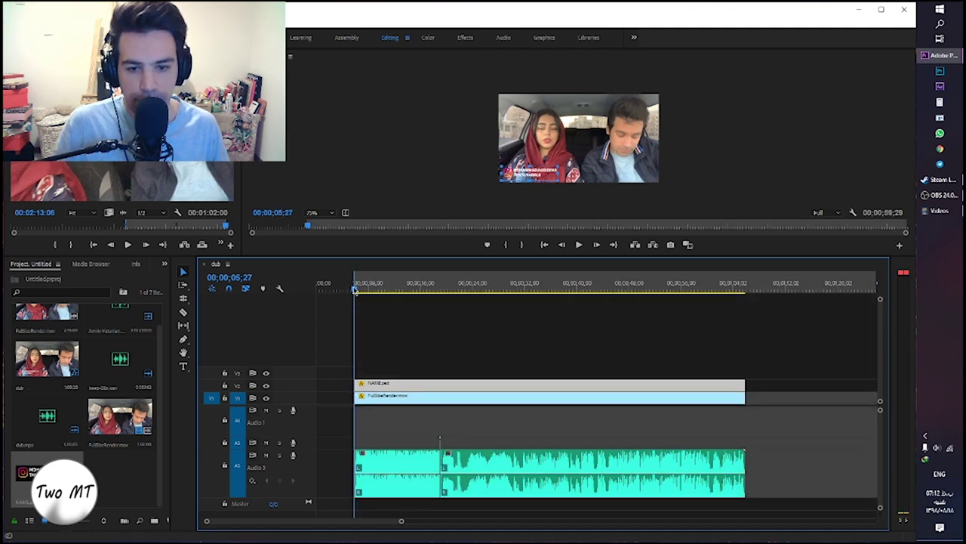
left_click_drag(354, 290, 744, 296)
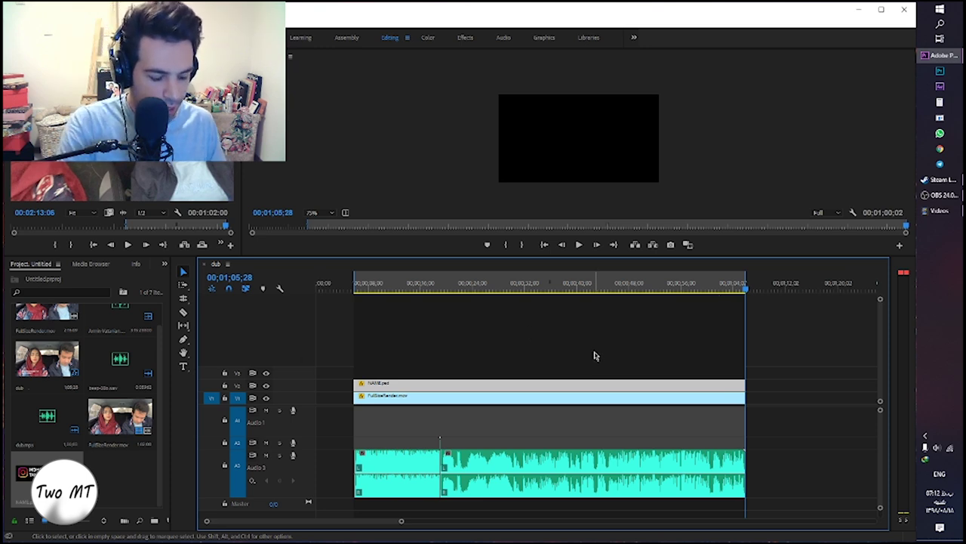
Open the export settings for the marked range and choose the Vimeo 720p HD preset in H.264 format
key("ctrl+m")
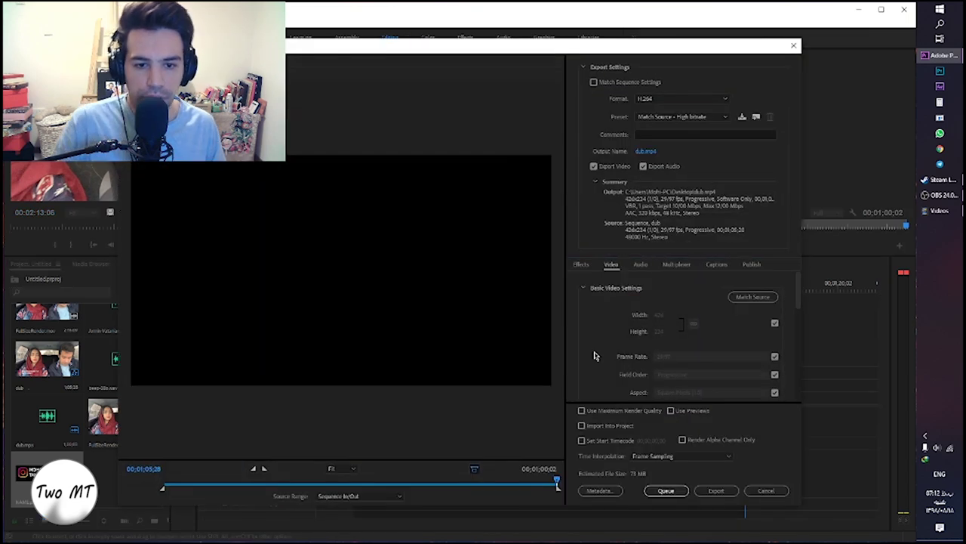
left_click(702, 115)
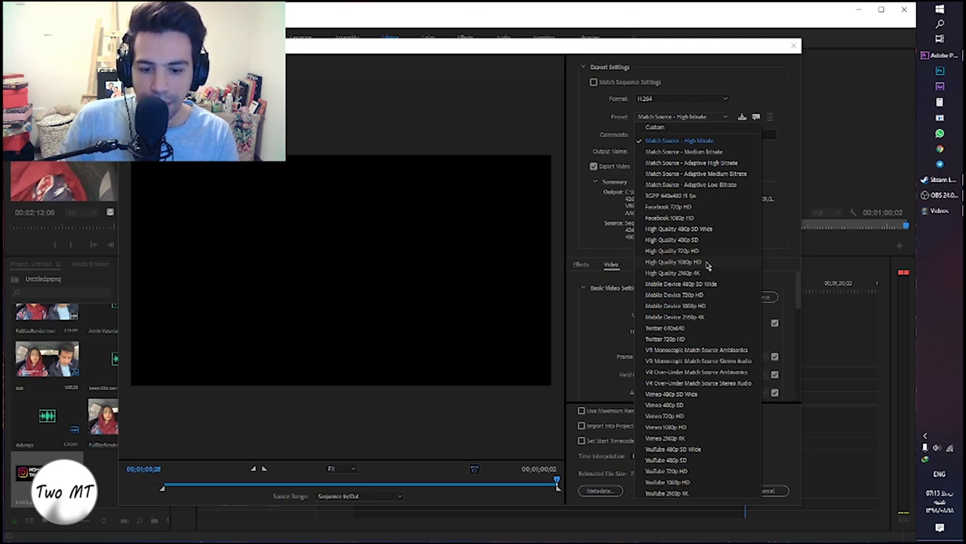
left_click(688, 209)
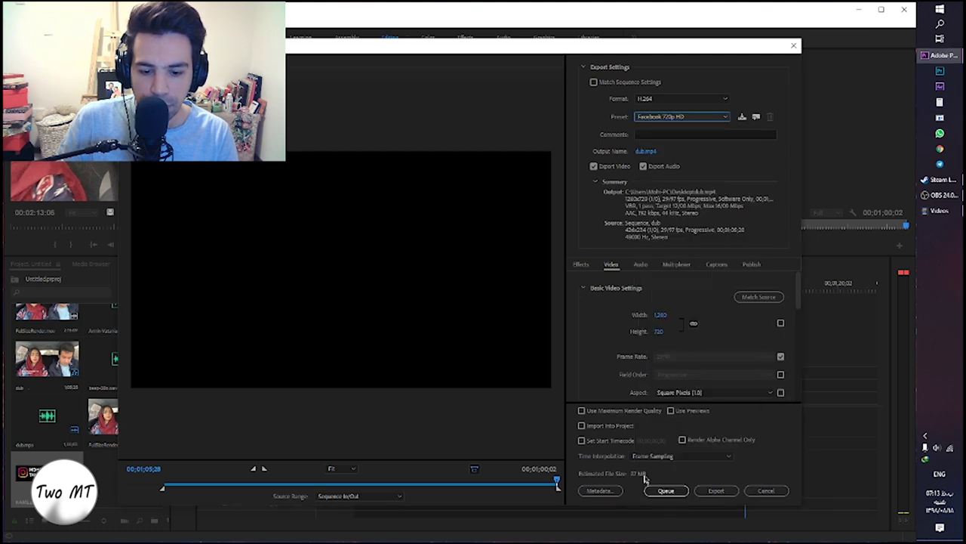
left_click(716, 119)
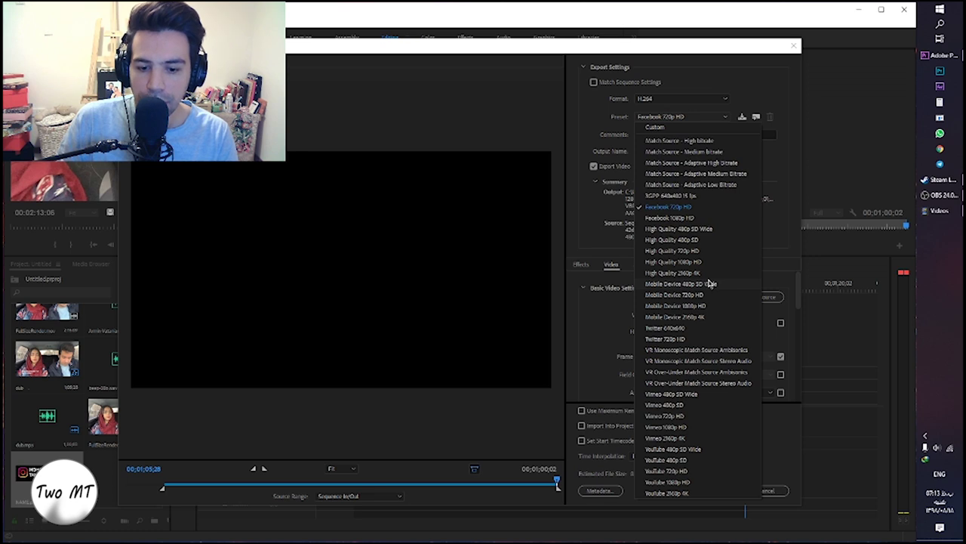
left_click(664, 416)
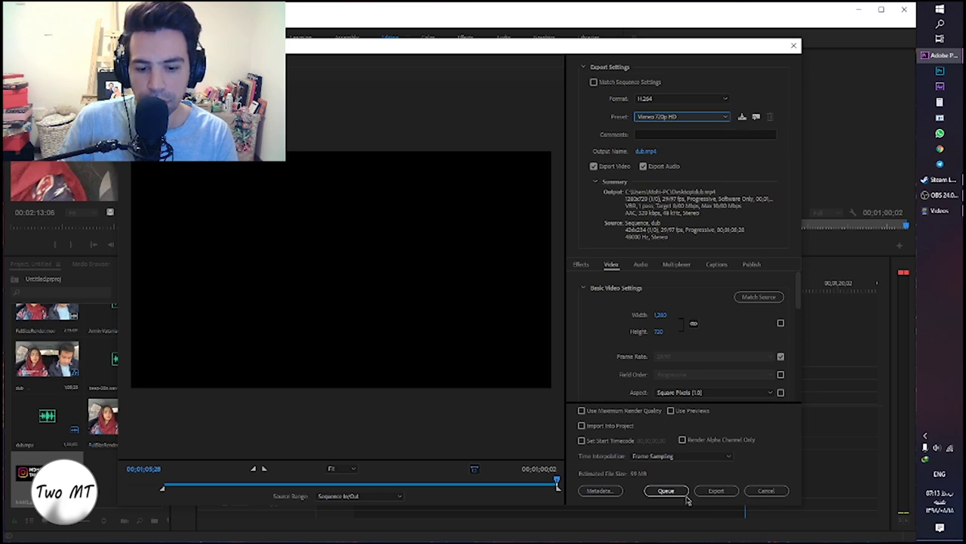
Name the output file final DUB on the Desktop and export the video
left_click(650, 152)
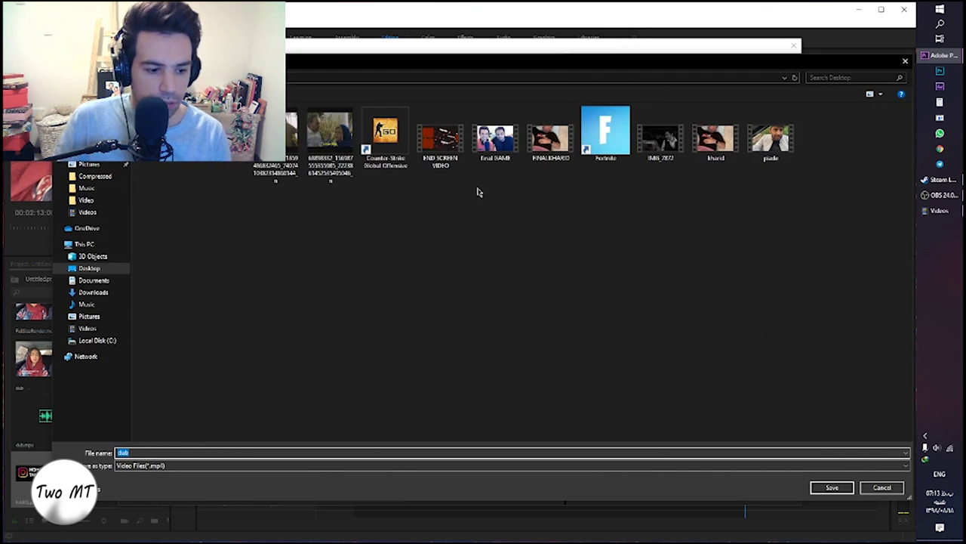
type("final")
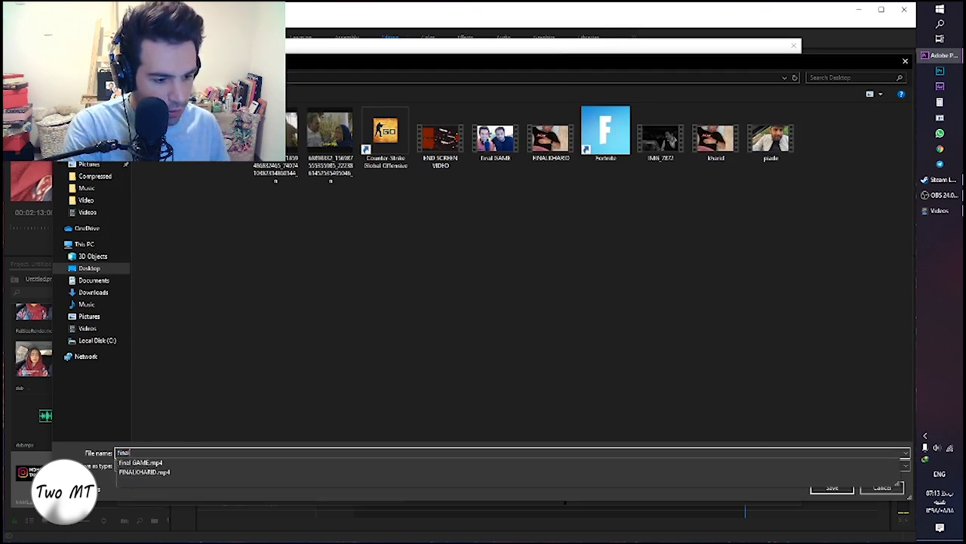
type(" DUB")
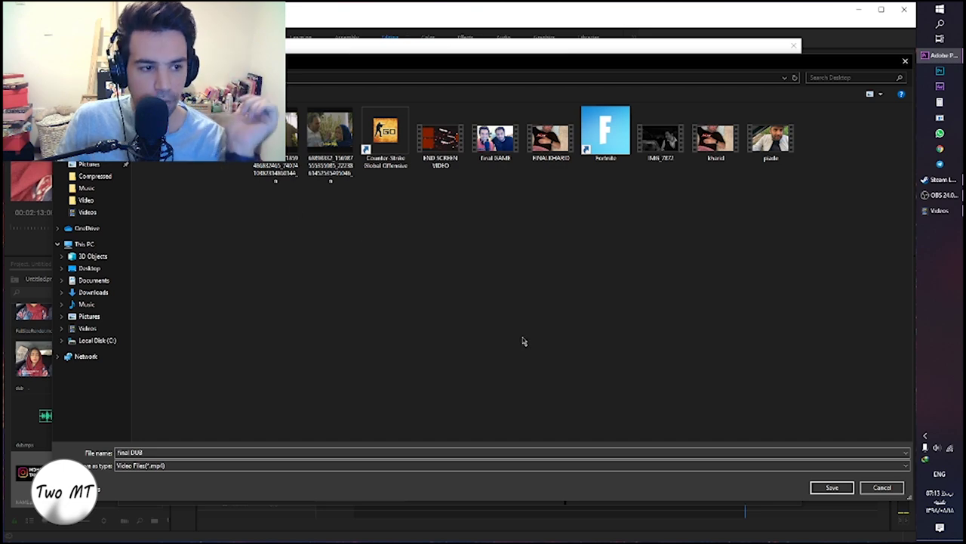
left_click(832, 487)
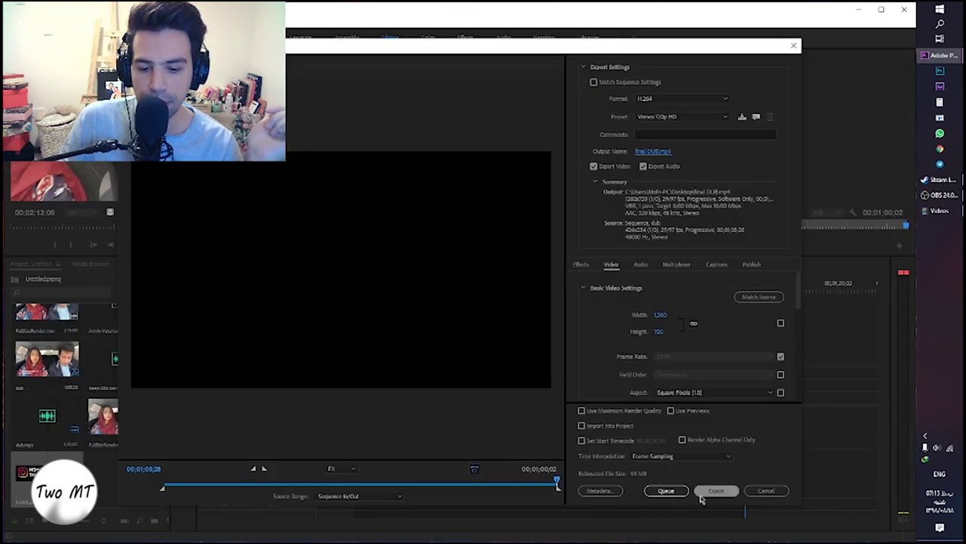
left_click(710, 491)
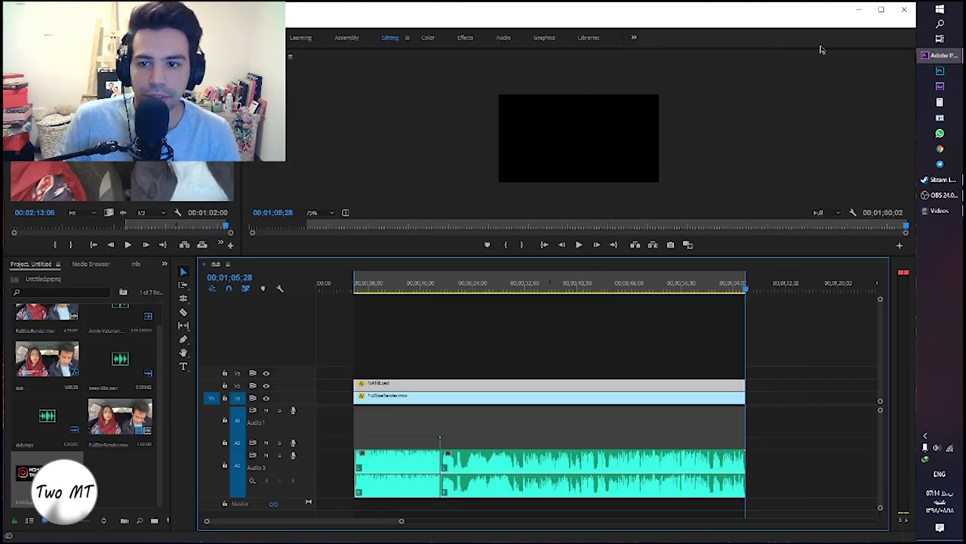
Minimize the editor and move the OBS window aside to uncover the desktop icons
left_click(859, 9)
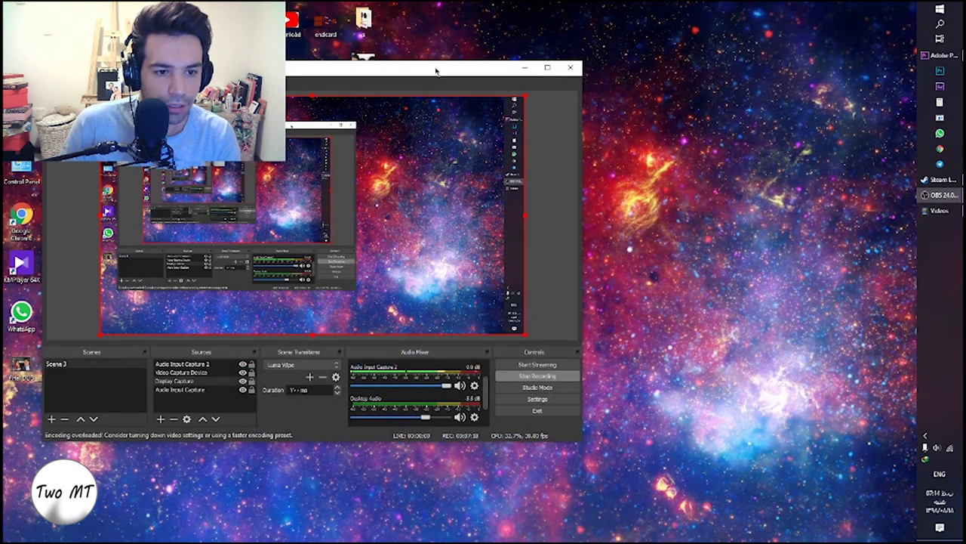
left_click_drag(436, 71, 657, 106)
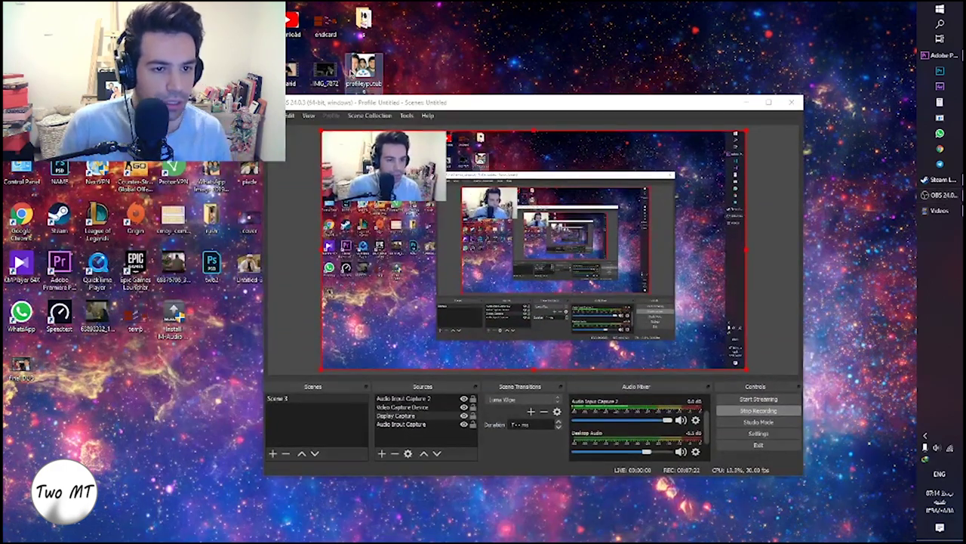
left_click_drag(355, 105, 496, 106)
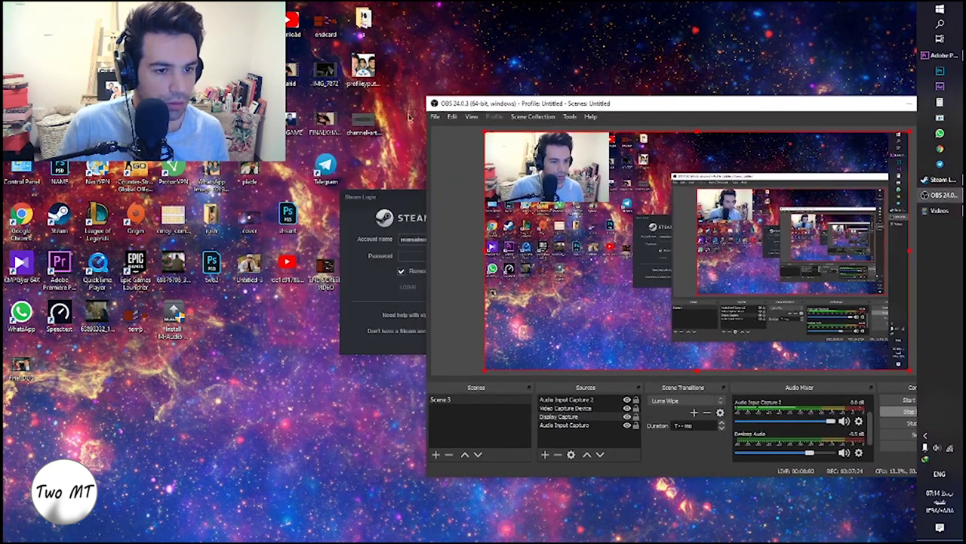
Play the exported final DUB video from the desktop in a smaller player window and pause it at about 18 seconds
double_click(21, 366)
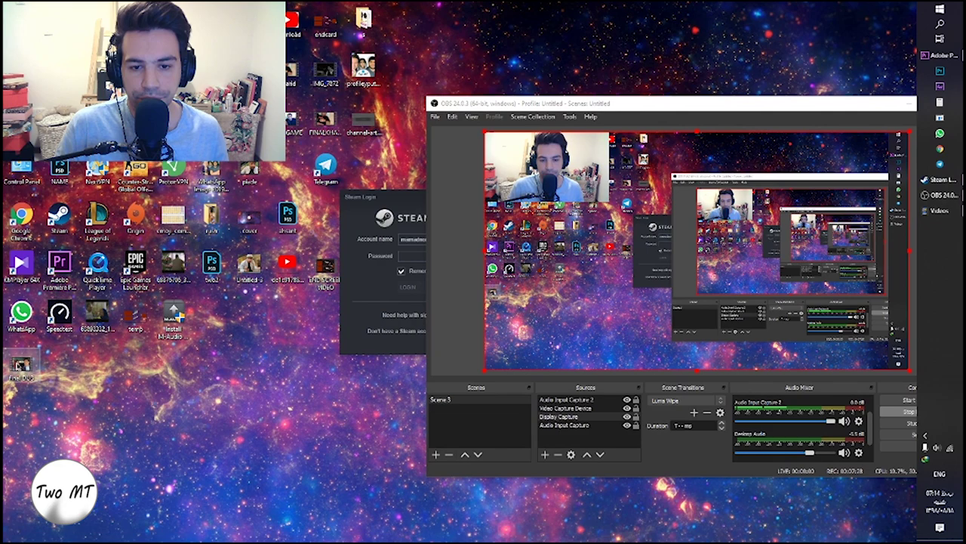
left_click_drag(392, 50, 706, 39)
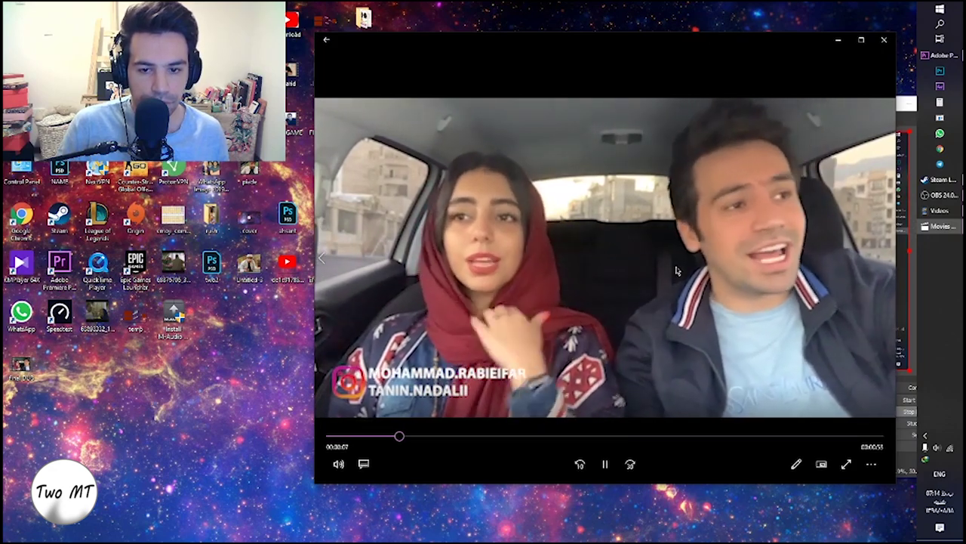
left_click_drag(876, 487, 847, 439)
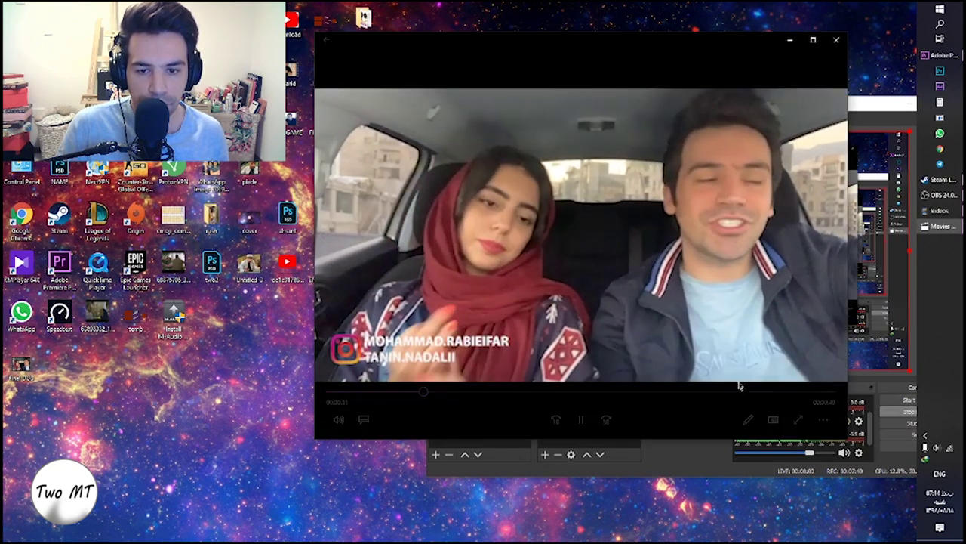
mouse_move(711, 361)
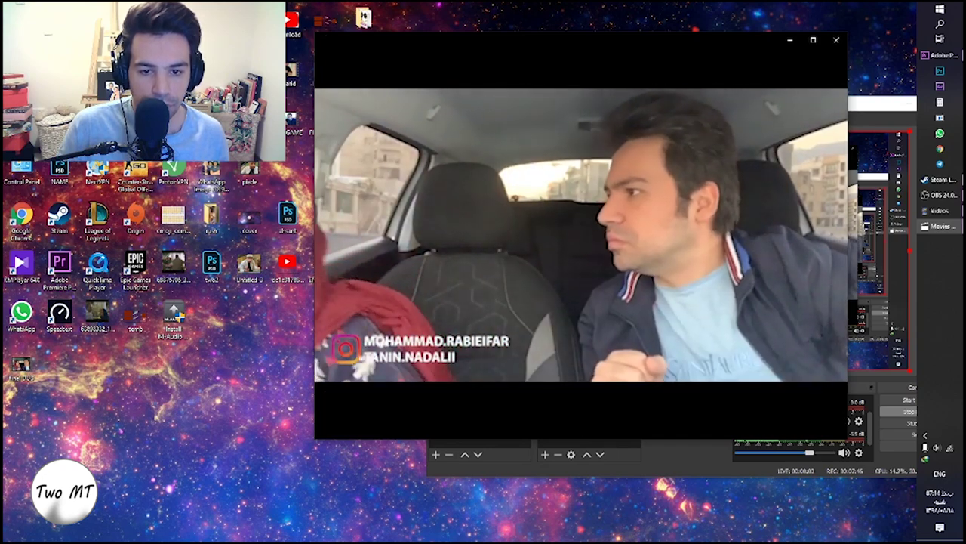
left_click(711, 366)
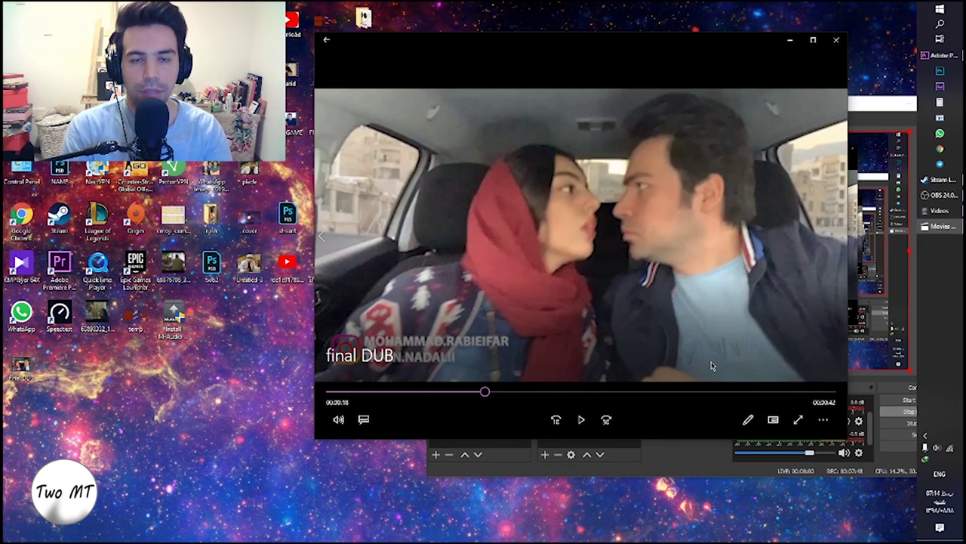